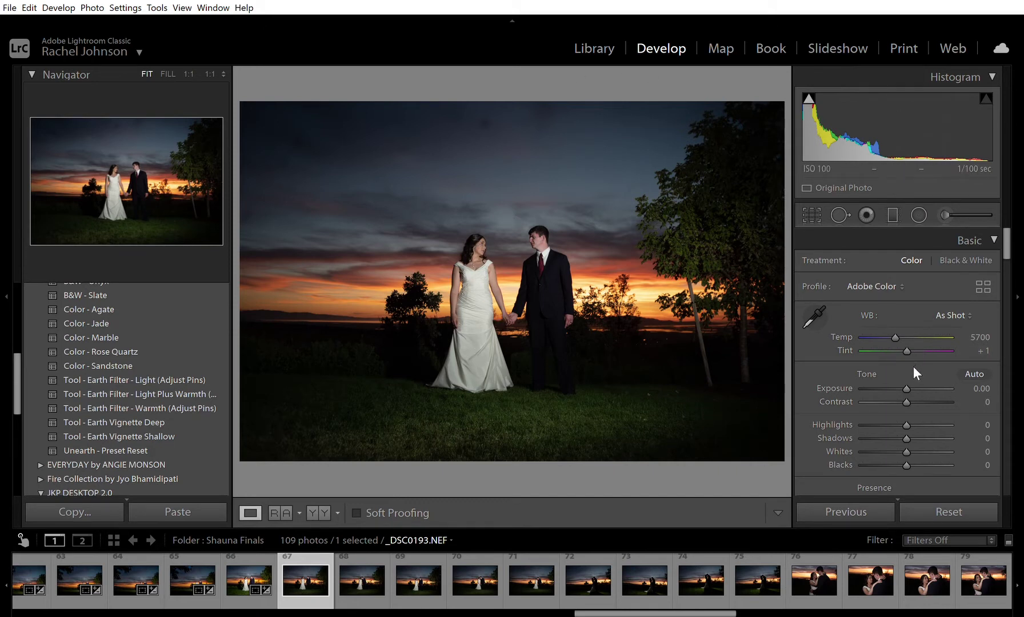
Set the photo's temperature to 5846, exposure to +0.47, highlights to -50 and shadows to +8.
scroll(908, 376, up, 3)
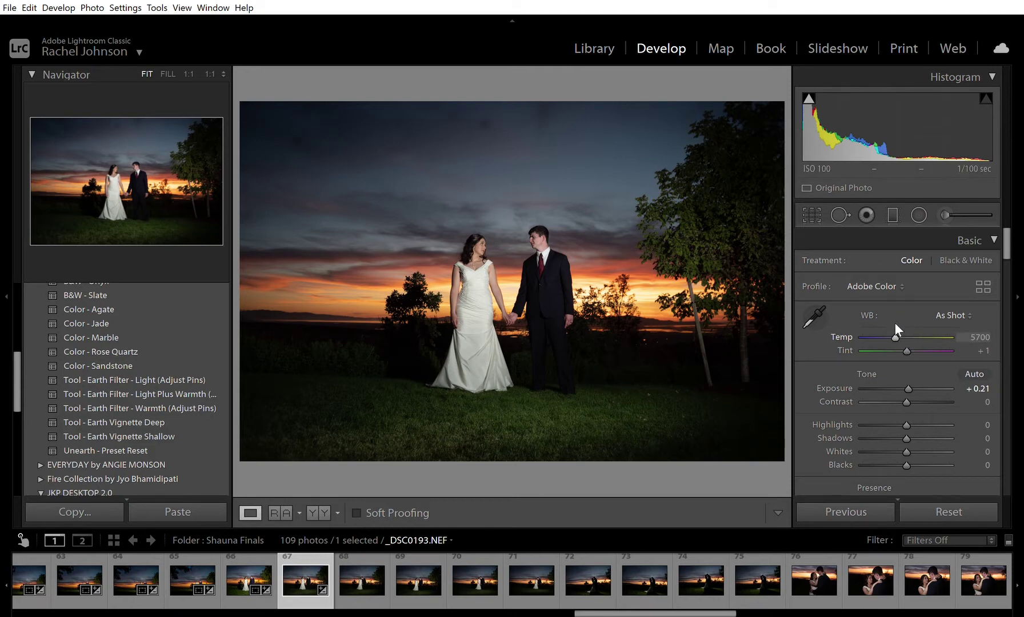
scroll(895, 324, up, 3)
mouse_move(901, 413)
mouse_down()
mouse_move(882, 411)
mouse_move(890, 419)
mouse_up()
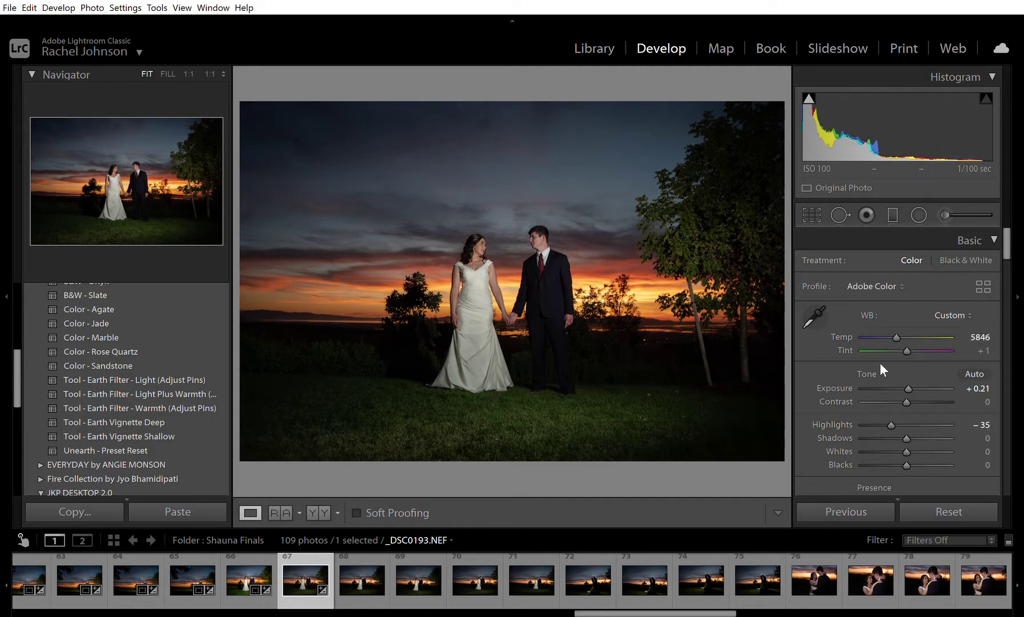
drag(910, 376, 912, 381)
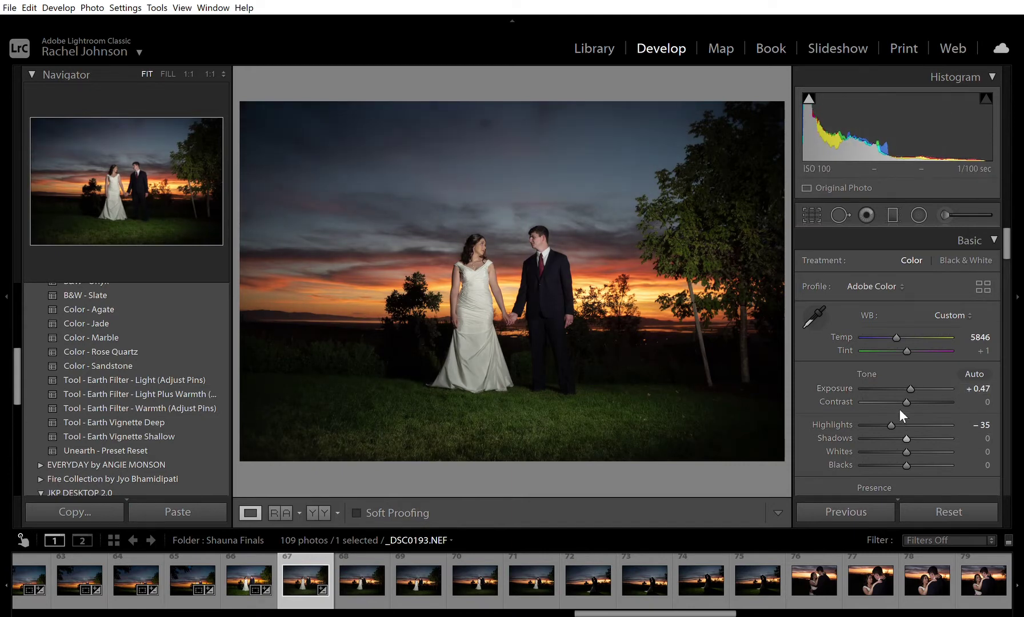
drag(891, 409, 884, 417)
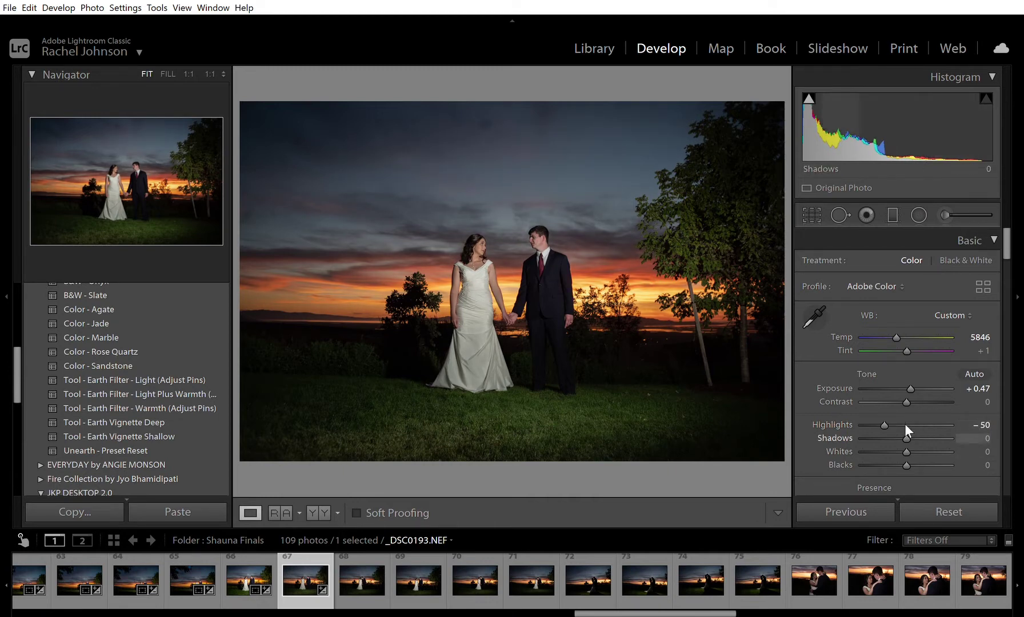
drag(912, 425, 927, 424)
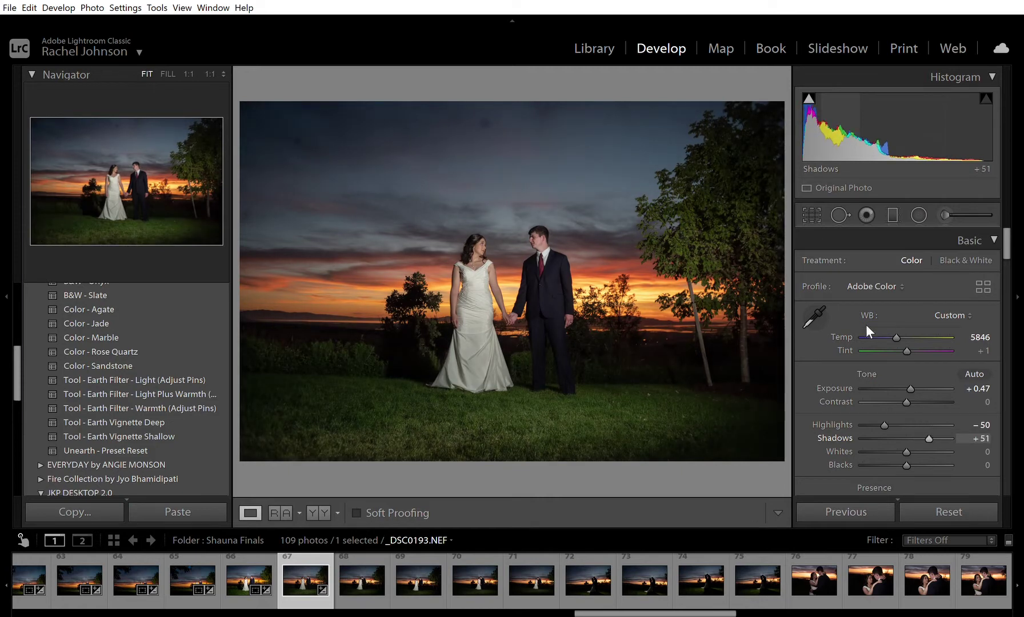
drag(942, 426, 910, 427)
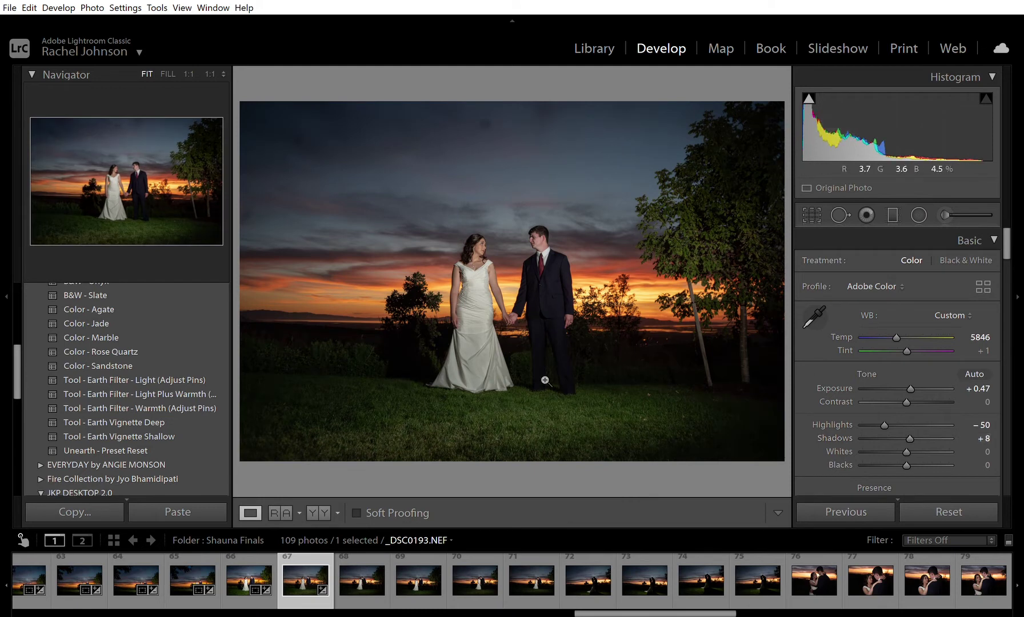
Compare with the already edited photo _DSC0192.NEF, return to _DSC0193.NEF and raise its shadows to +15.
click(241, 564)
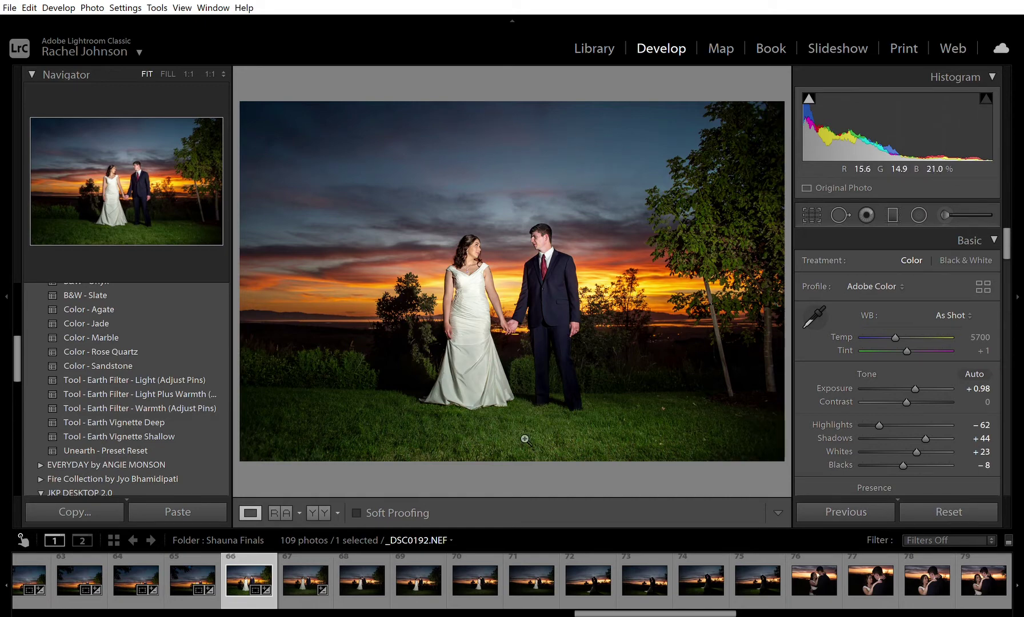
click(293, 576)
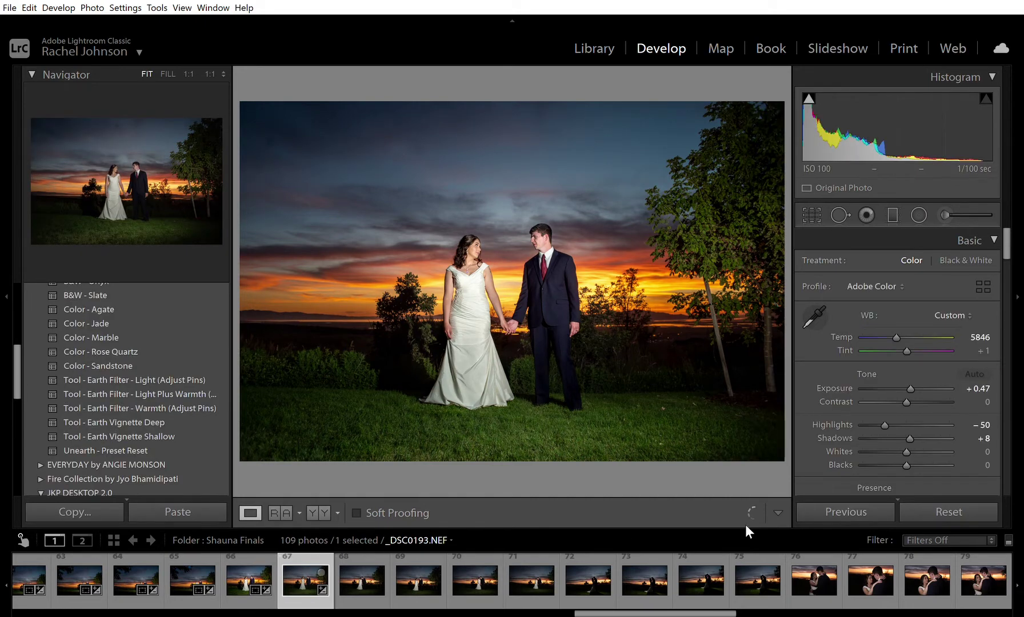
drag(912, 422, 915, 429)
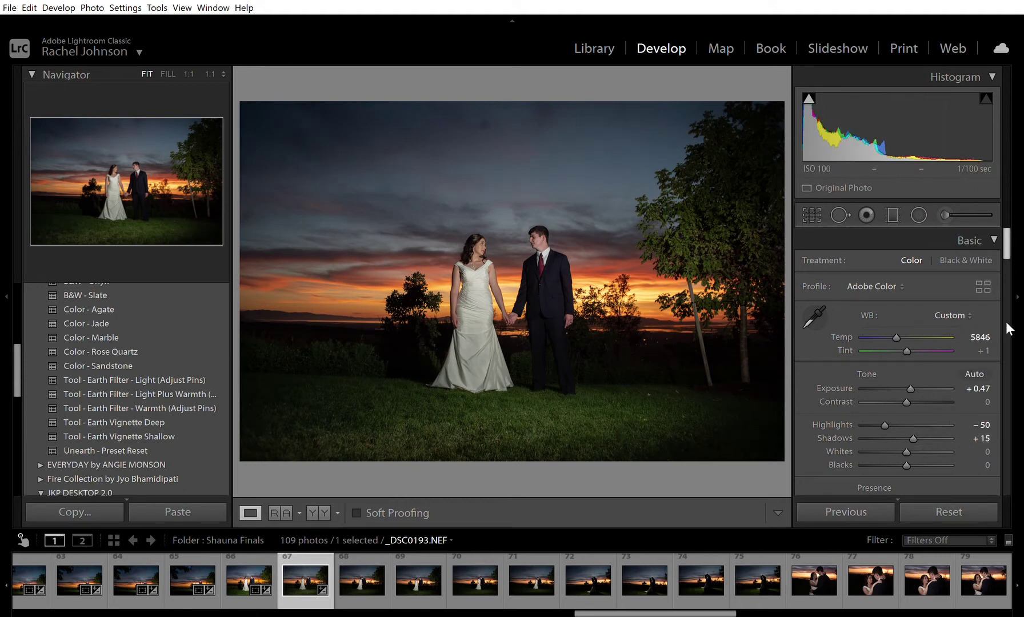
Set the photo's vibrance to +21 and clarity to +9.
scroll(937, 309, down, 5)
drag(907, 299, 915, 302)
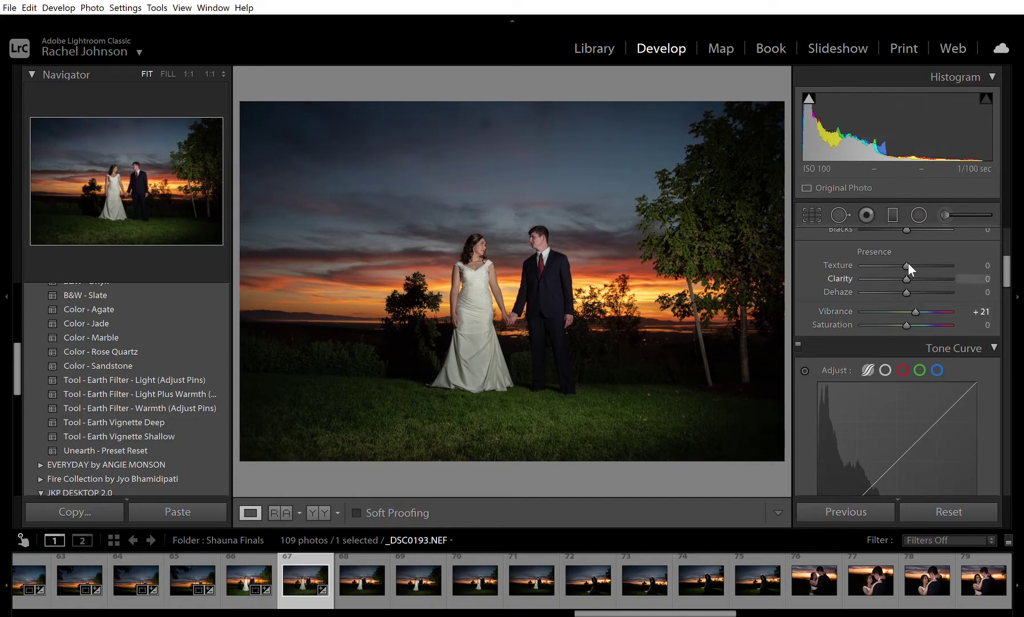
drag(908, 266, 912, 269)
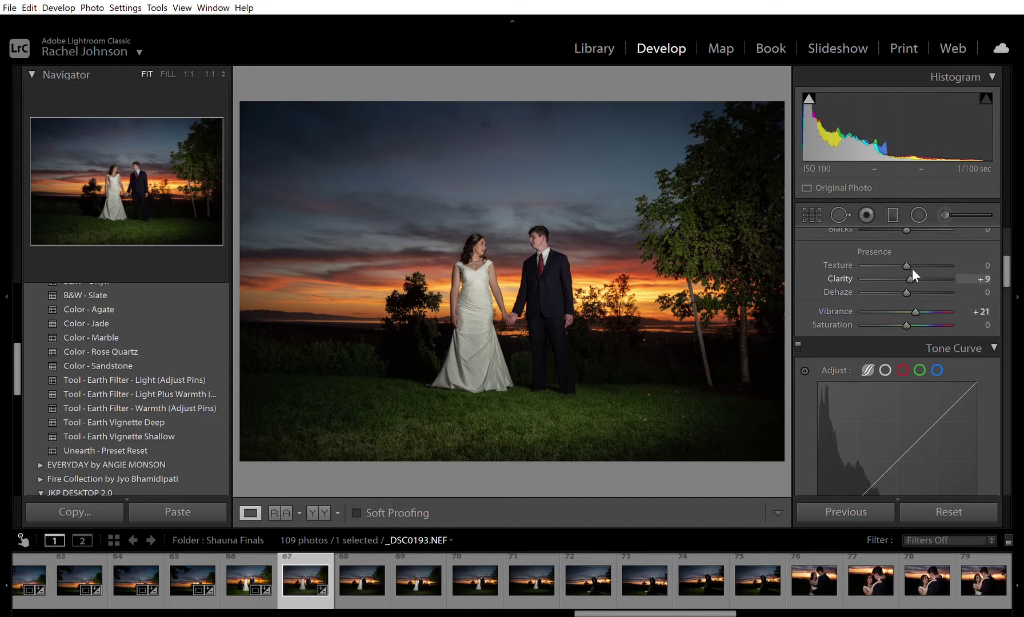
Draw a tall elliptical radial filter around the couple and center it on their joined hands.
click(918, 214)
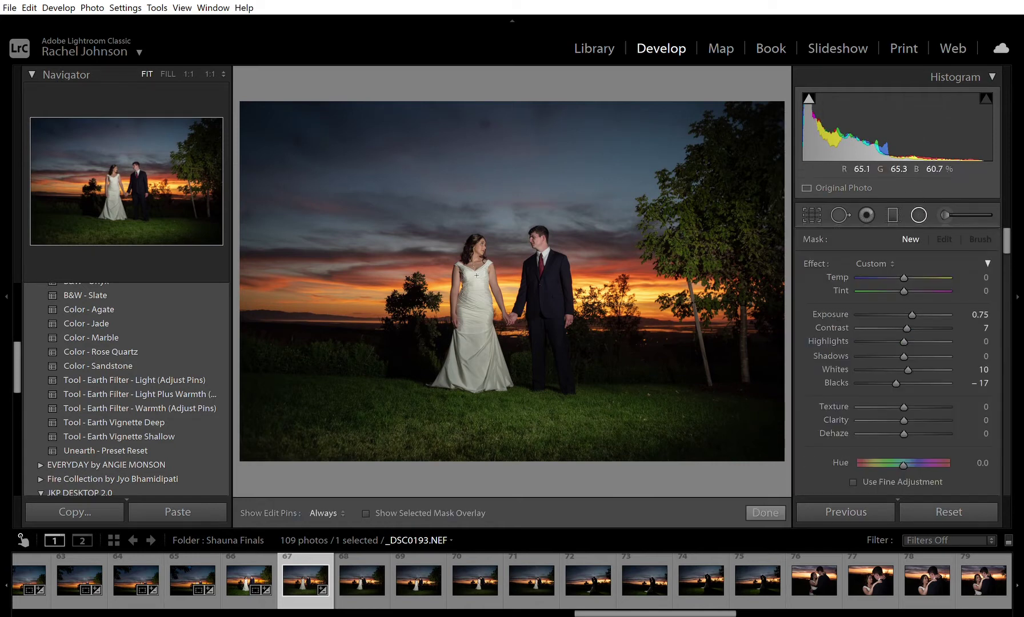
drag(496, 272, 610, 399)
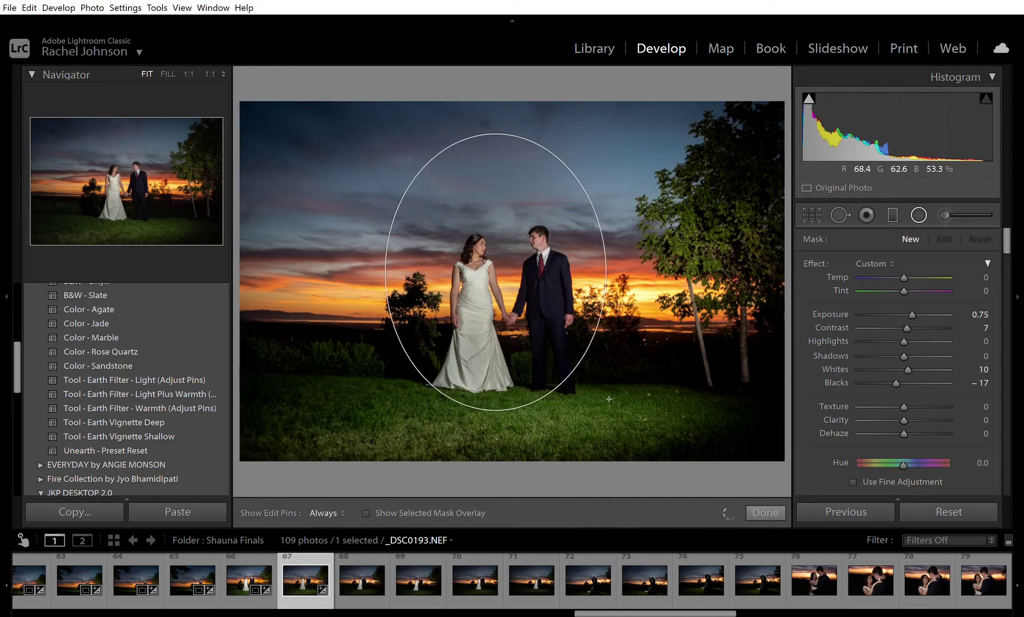
drag(509, 265, 520, 292)
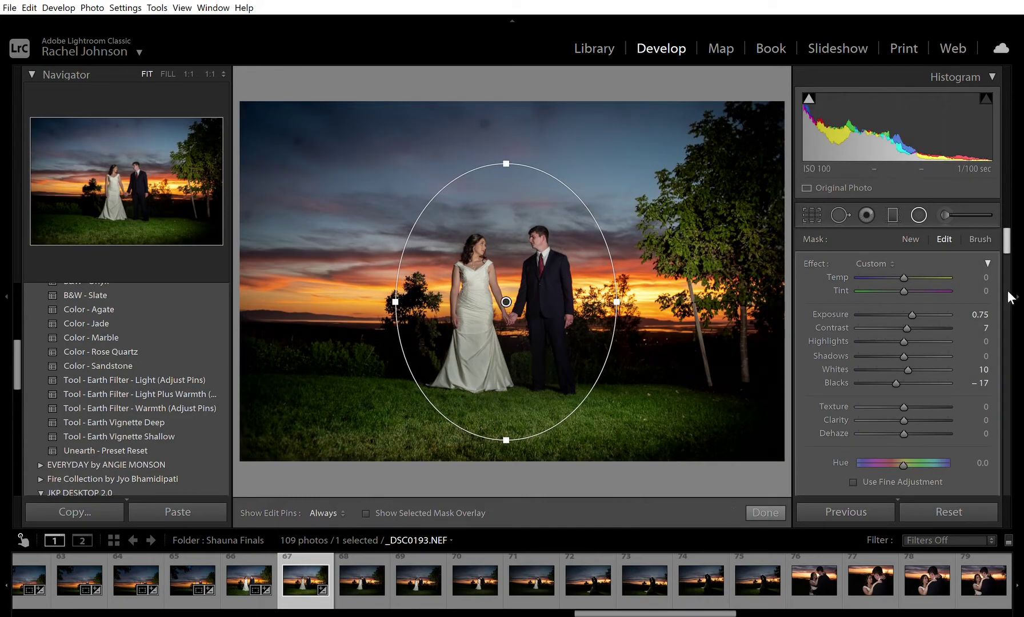
Invert the radial mask to compare the effect on both sides of the ellipse, and switch the inversion back off.
scroll(1010, 297, down, 5)
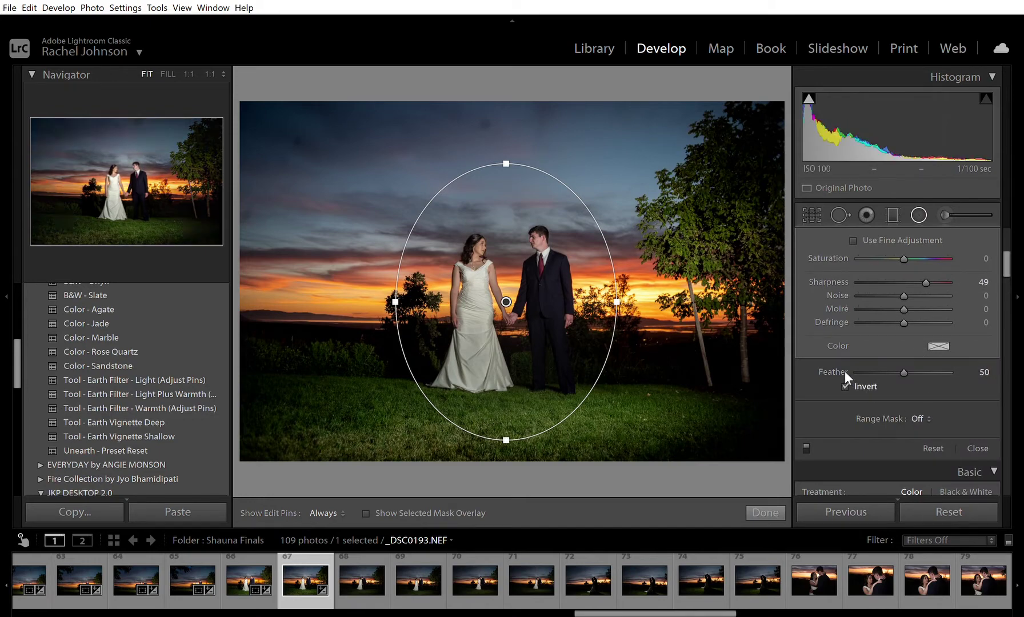
key(apostrophe)
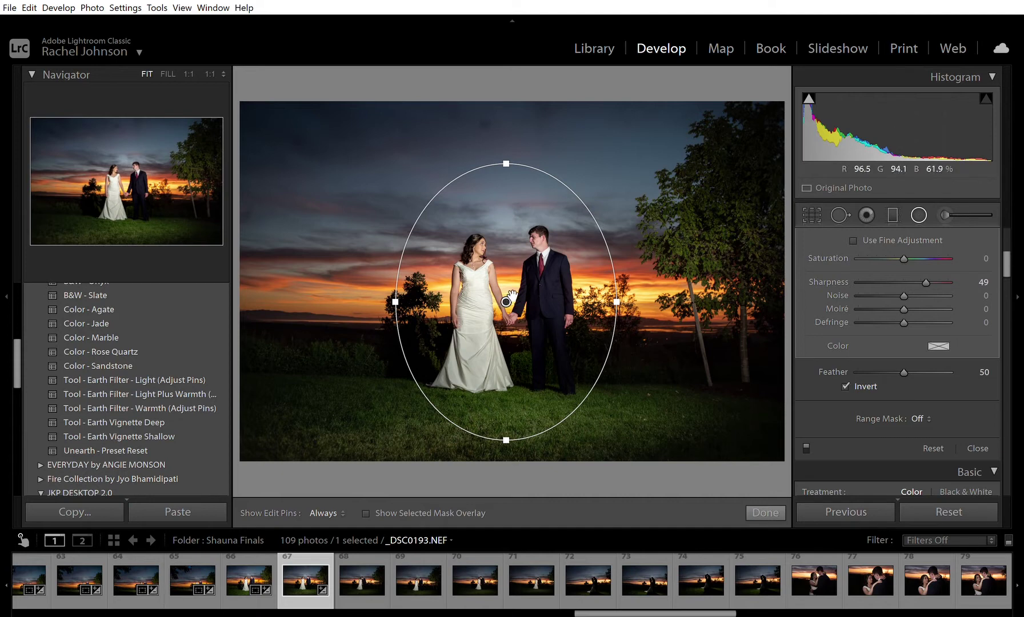
mouse_move(507, 301)
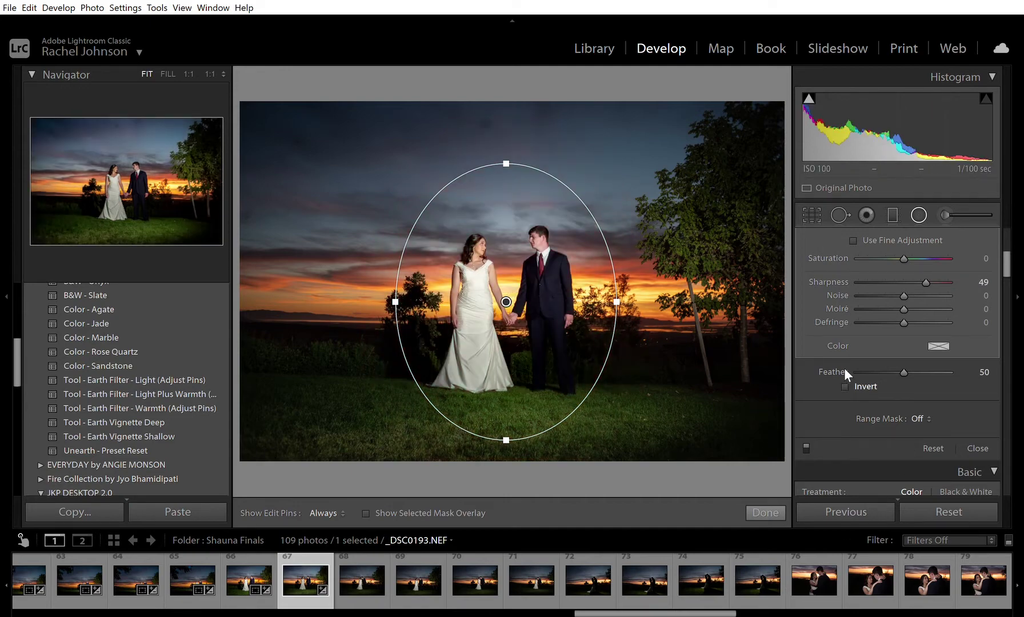
click(846, 386)
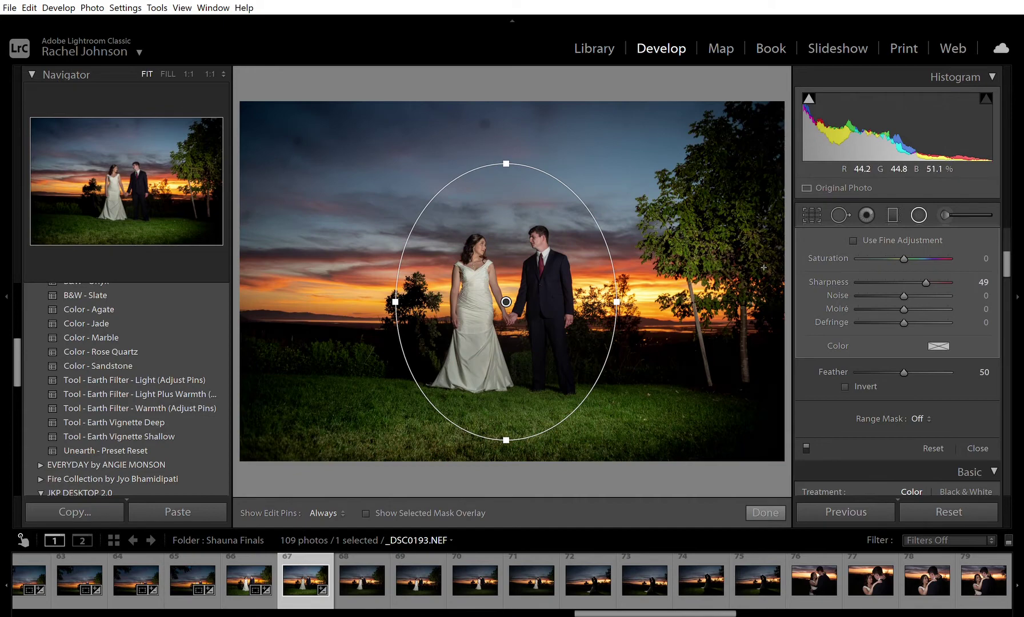
Adjust the radial filter to sharpness 0, saturation 16, exposure 0.88, highlights -32 and shadows 11.
scroll(1007, 226, up, 3)
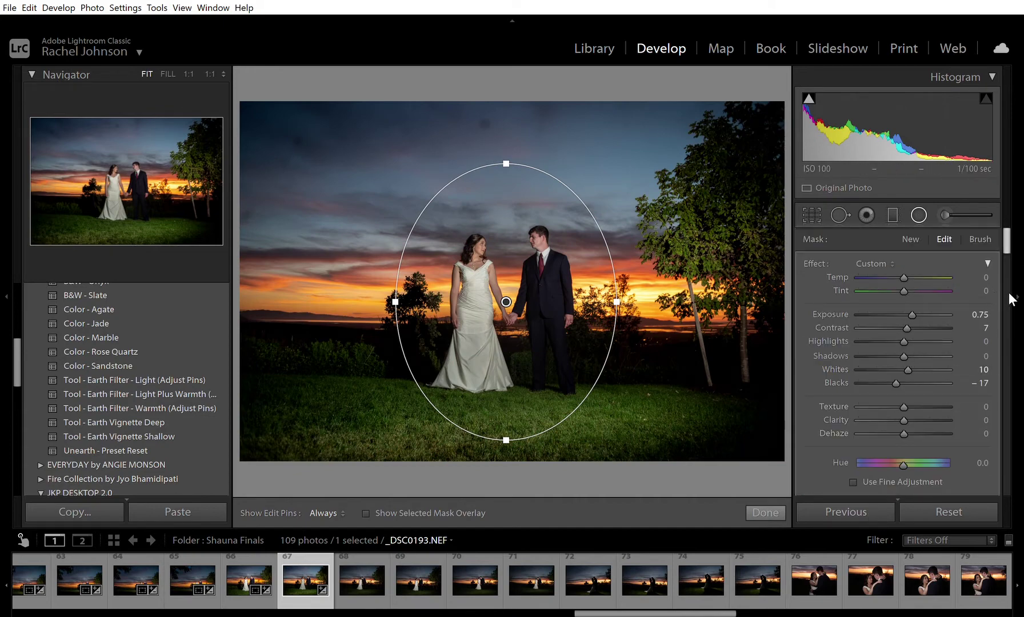
scroll(1010, 297, down, 3)
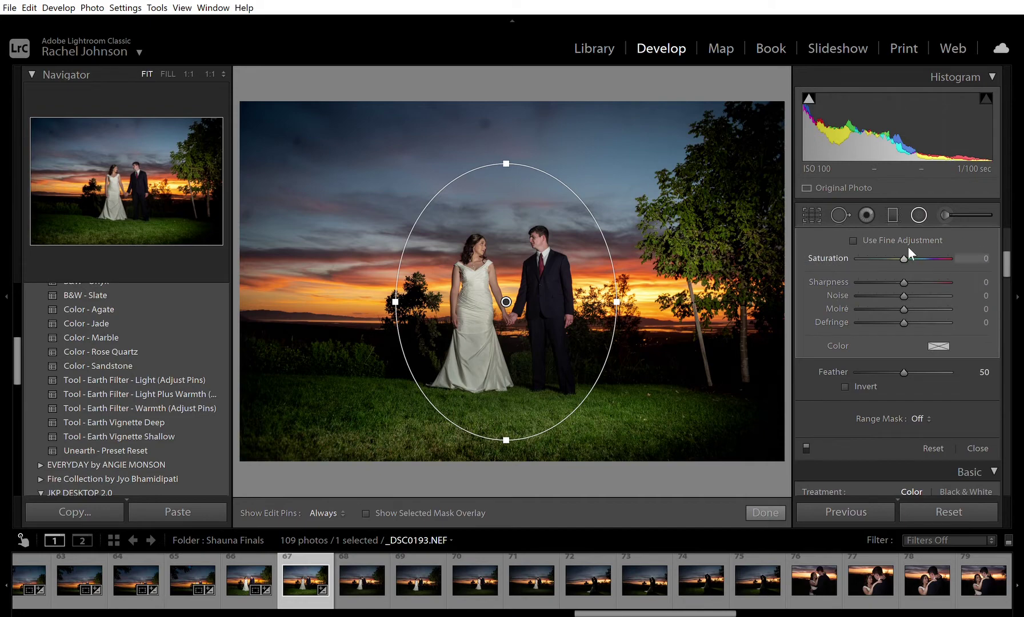
drag(904, 258, 909, 258)
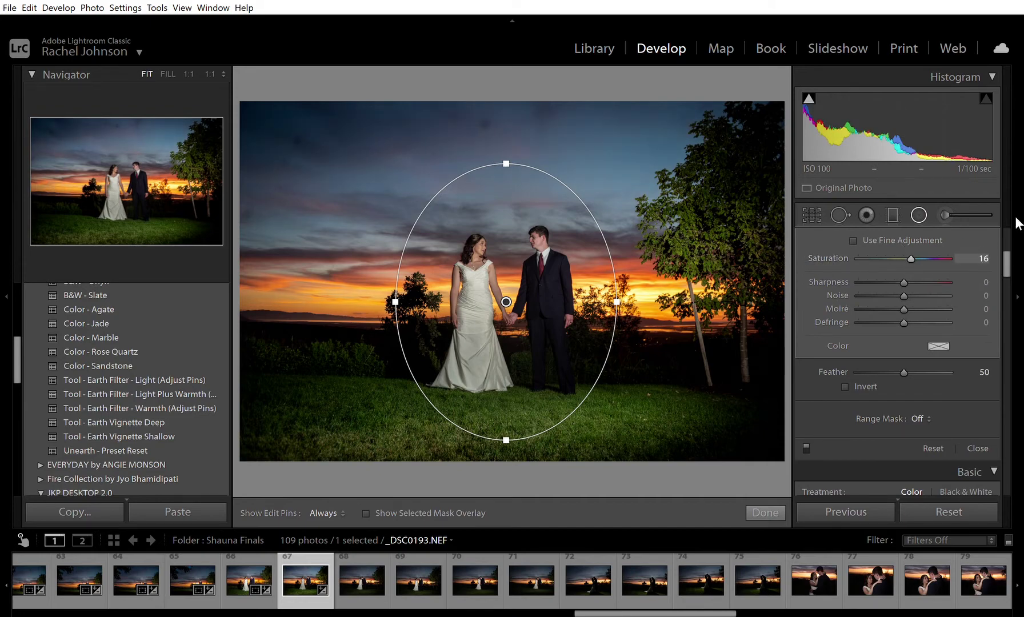
scroll(1010, 231, up, 4)
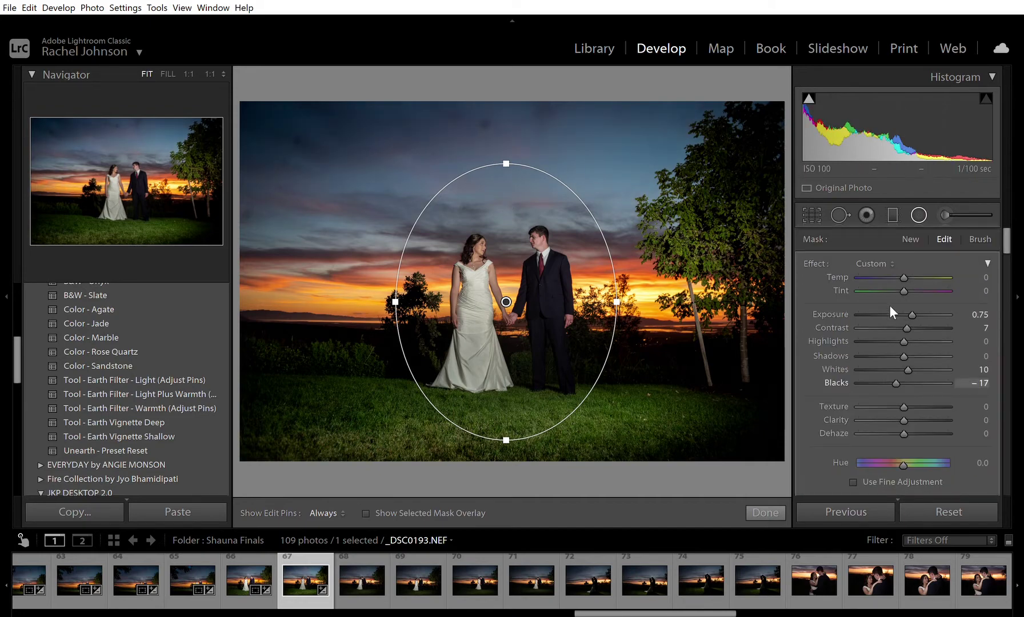
drag(913, 302, 914, 343)
scroll(914, 344, down, 4)
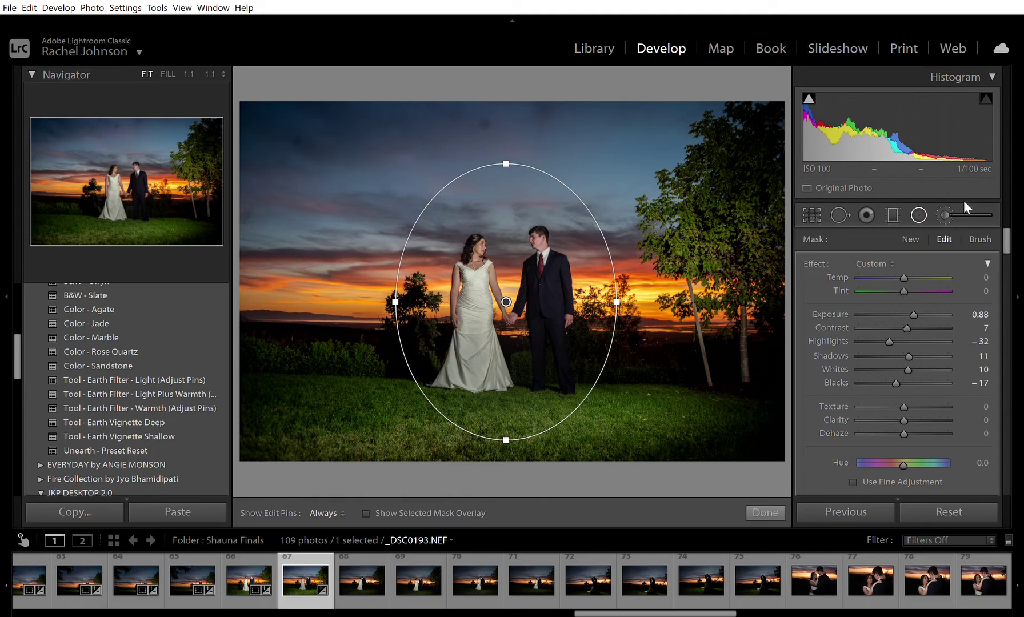
Brighten the bride and groom with a new adjustment brush at exposure 0.75, contrast 7, whites 10 and blacks -17.
key(Delete)
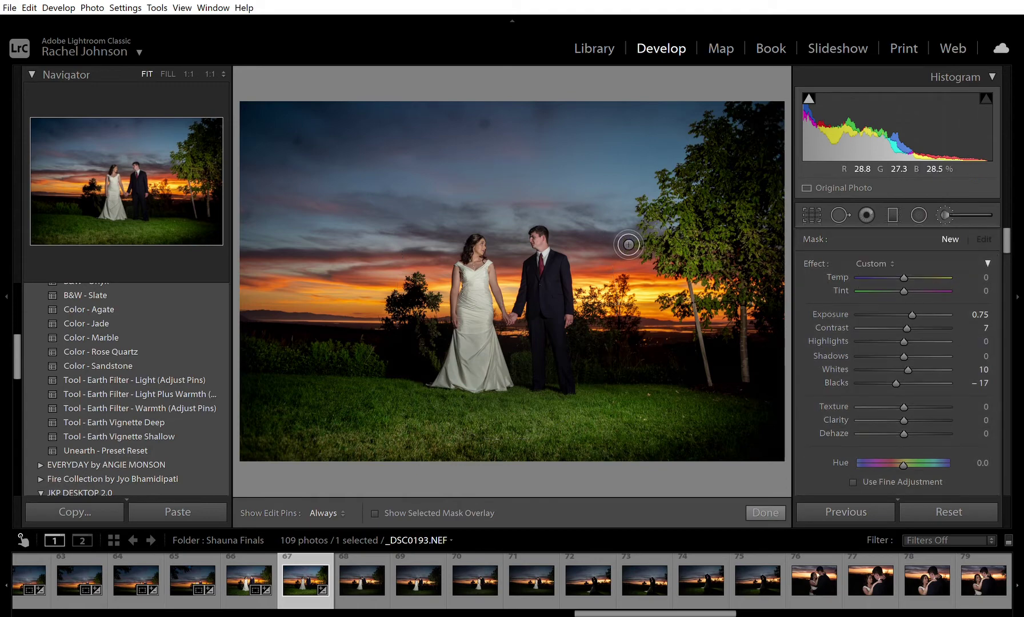
key(z)
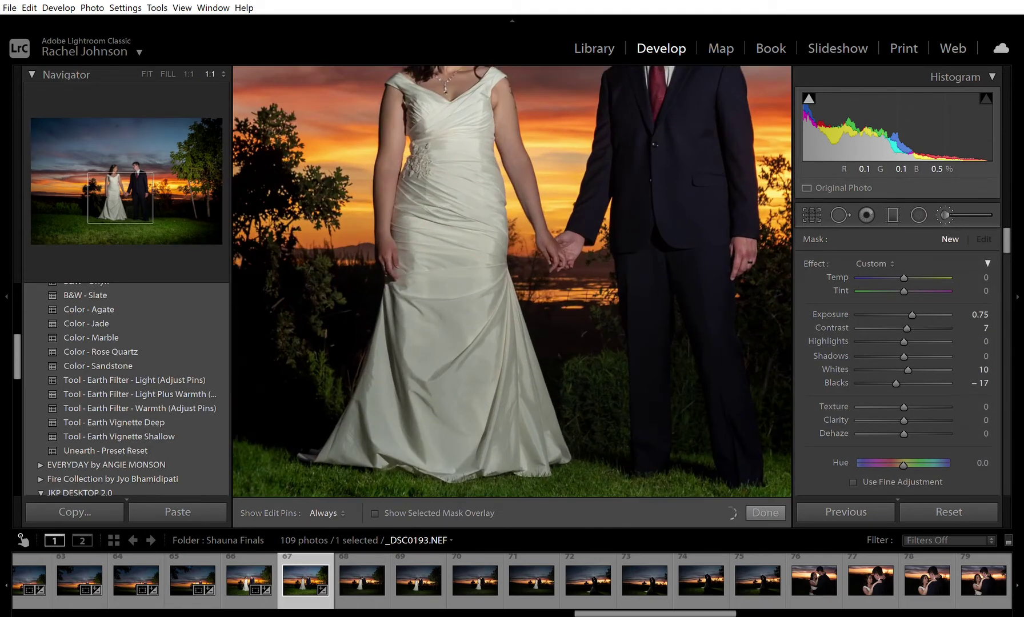
key(ctrl+minus)
click(480, 270)
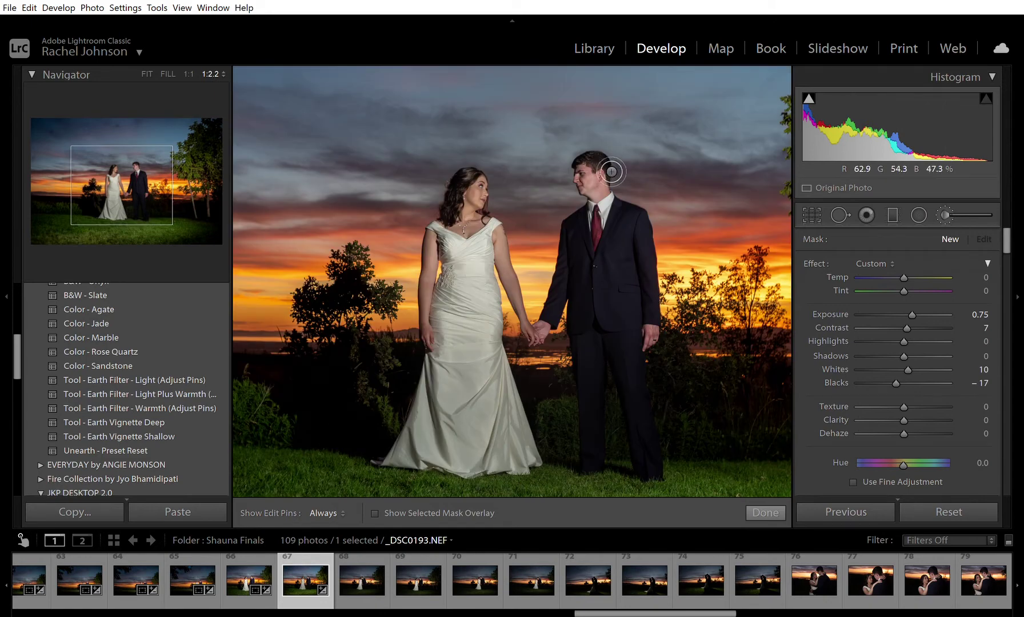
key(h)
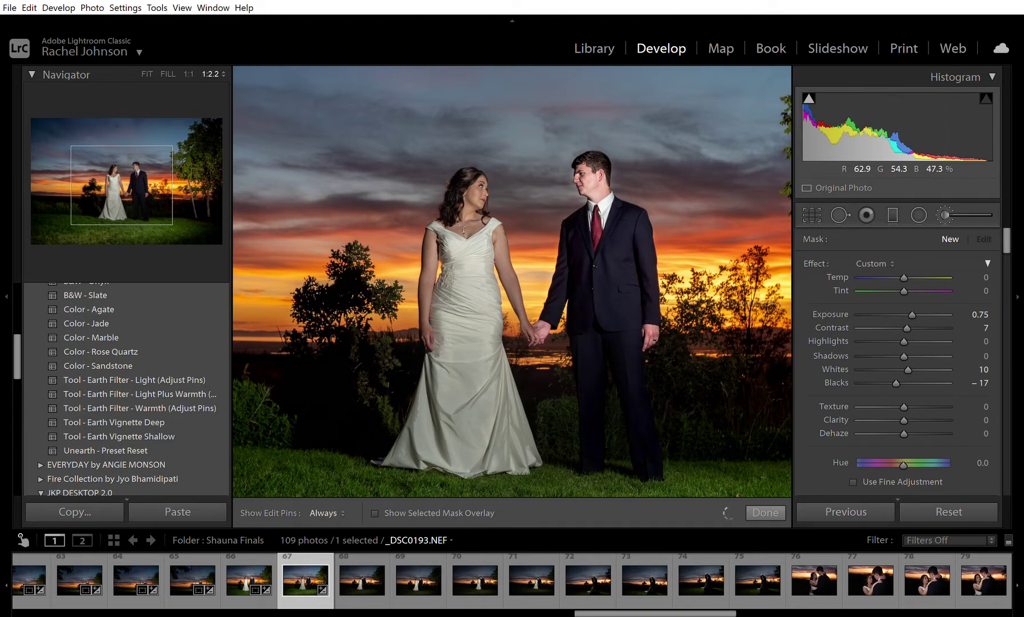
click(537, 308)
mouse_move(535, 310)
mouse_down()
mouse_move(504, 308)
mouse_move(492, 245)
mouse_move(494, 346)
mouse_move(489, 244)
mouse_move(494, 264)
mouse_move(475, 228)
mouse_move(455, 316)
mouse_move(449, 249)
mouse_move(465, 268)
mouse_move(464, 332)
mouse_move(451, 331)
mouse_move(470, 332)
mouse_move(417, 457)
mouse_move(499, 450)
mouse_move(434, 459)
mouse_move(521, 469)
mouse_move(477, 357)
mouse_move(475, 401)
mouse_move(487, 389)
mouse_move(498, 426)
mouse_move(502, 363)
mouse_move(541, 463)
mouse_move(527, 426)
mouse_up()
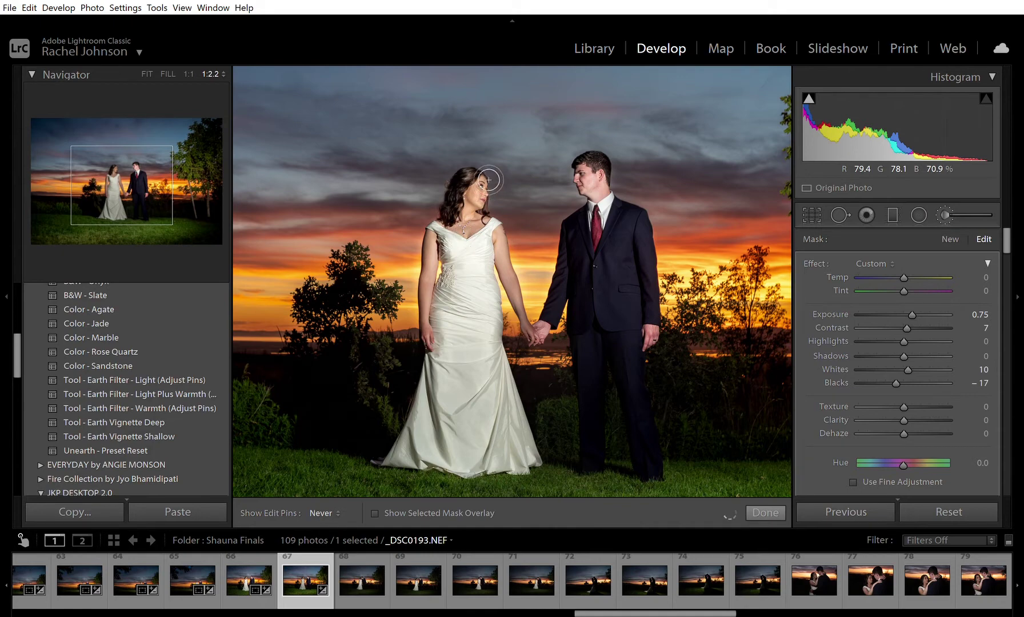
Inspect the brushed edges along the bride's arms and dress at 1:1 with the eraser at size 4.2, toggling the edit pins.
key(h)
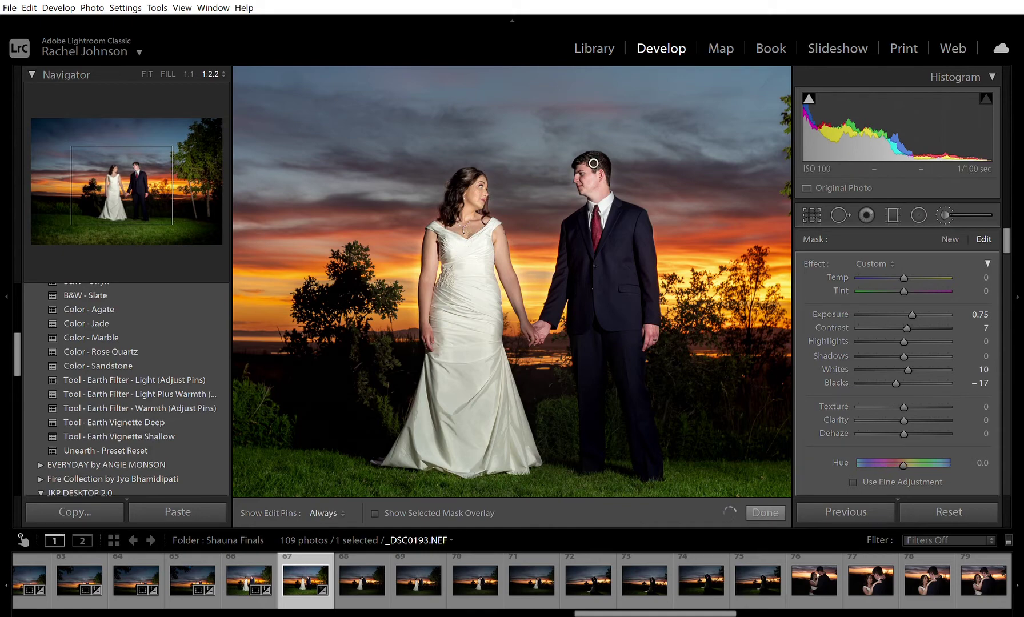
key(z)
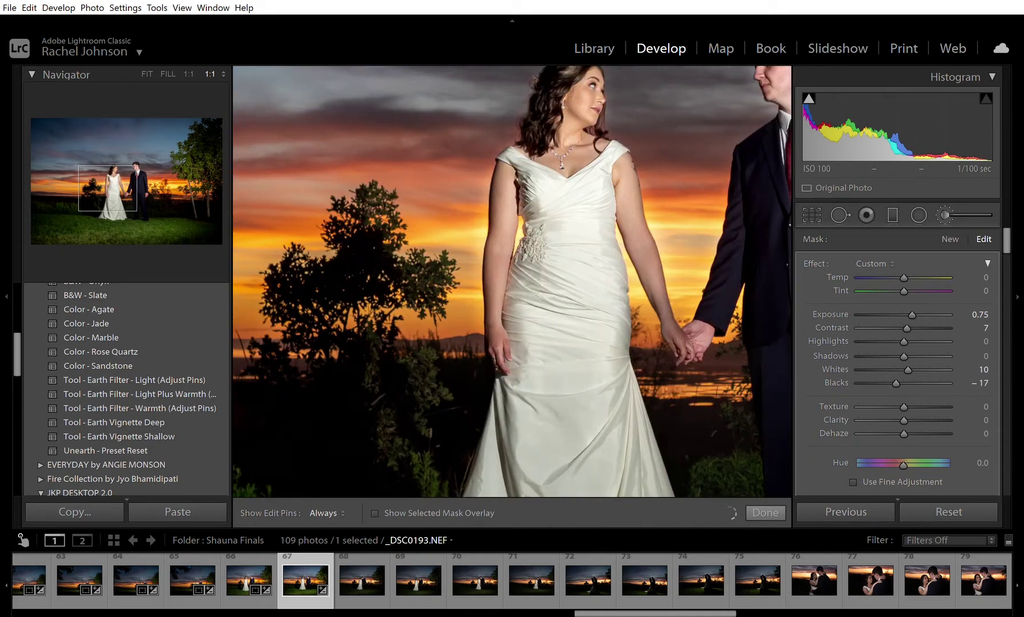
scroll(898, 360, down, 5)
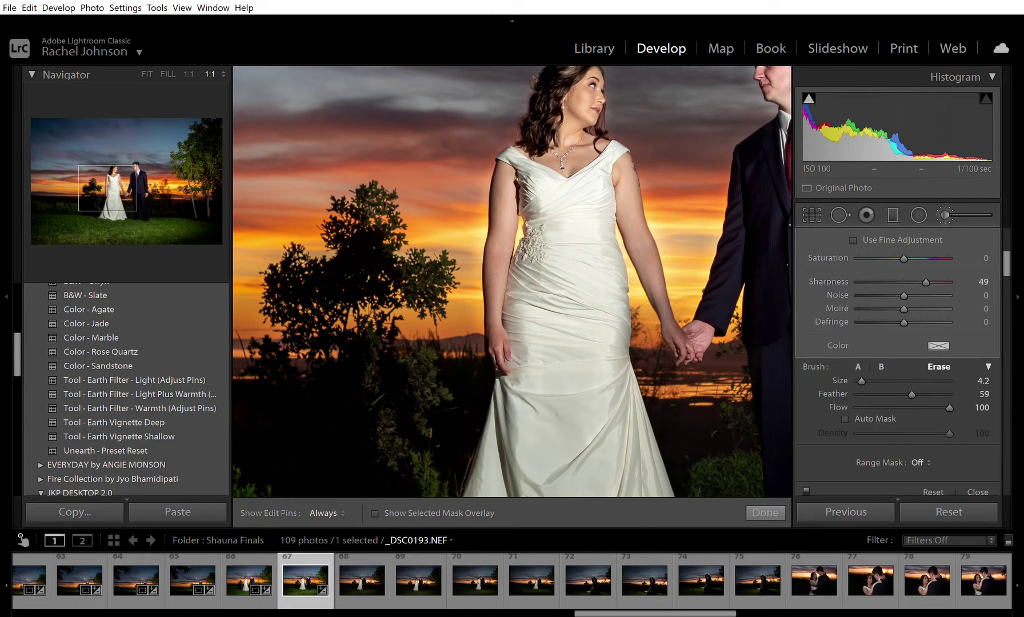
key(h)
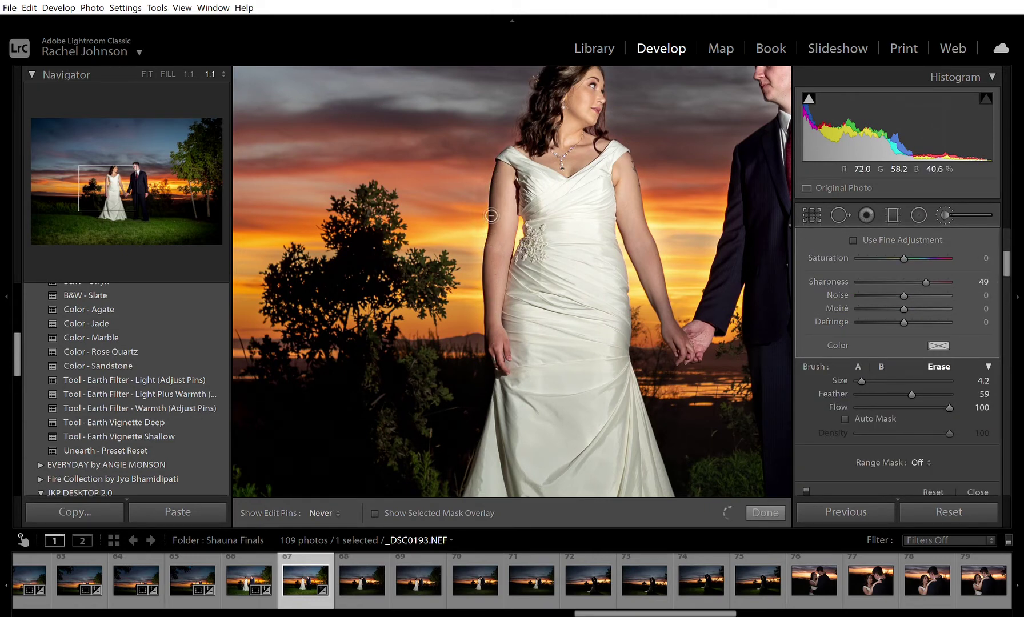
key(h)
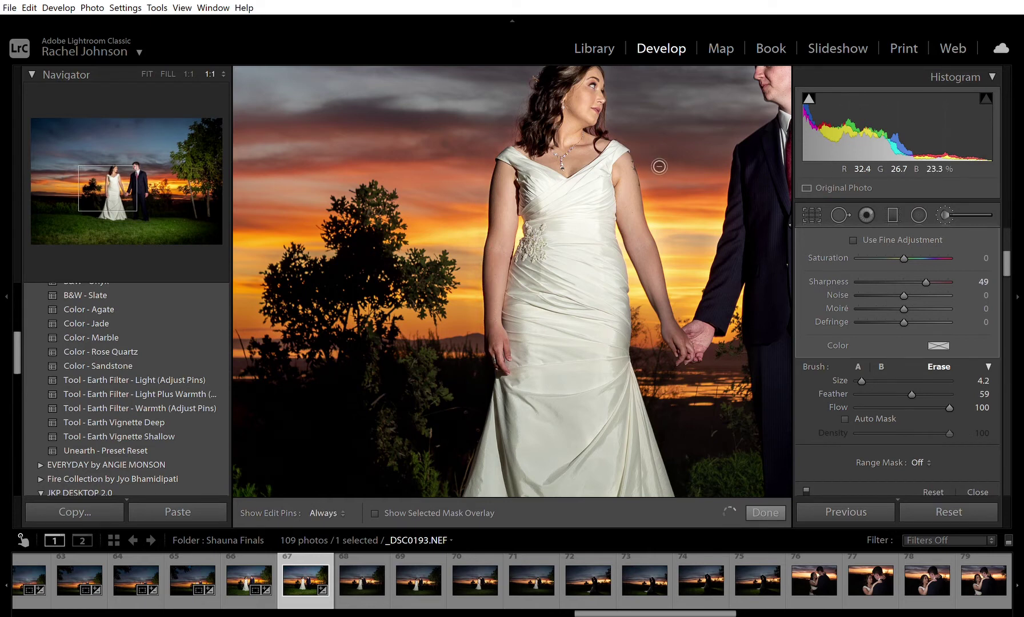
key(h)
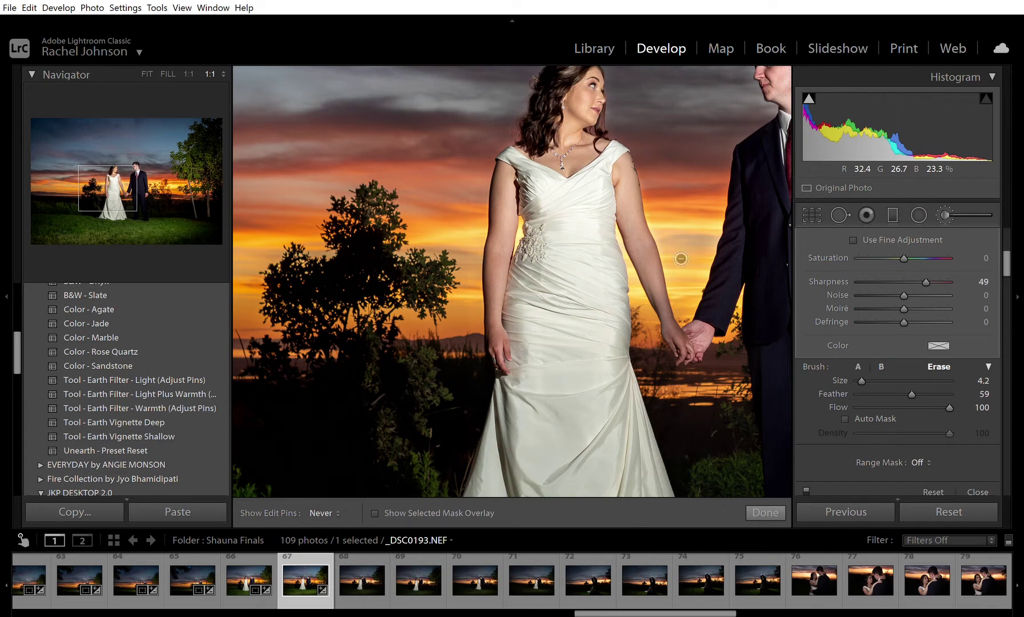
key(h)
key(h)
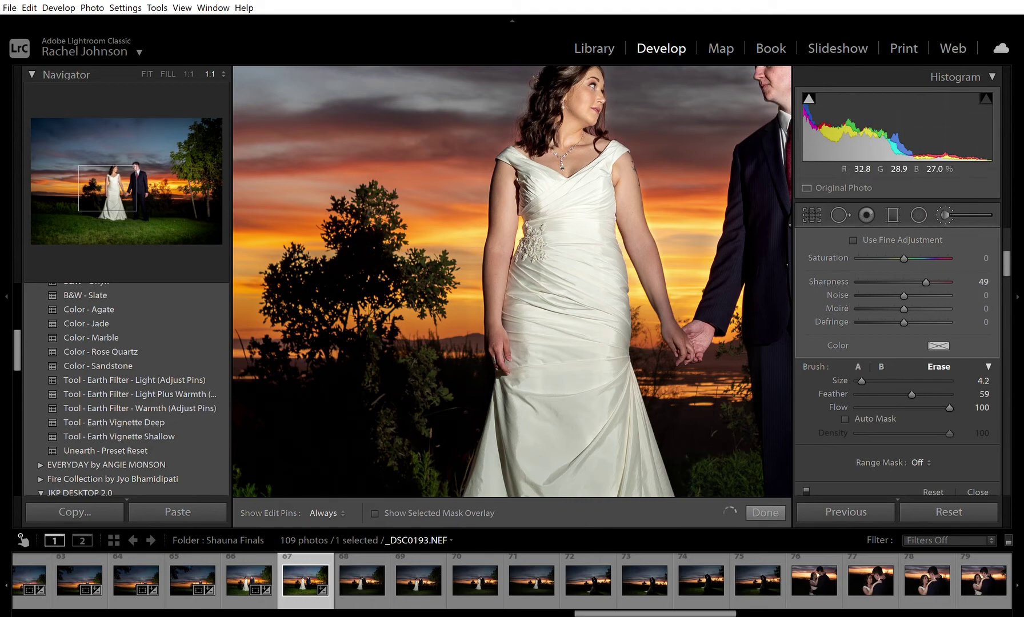
key(z)
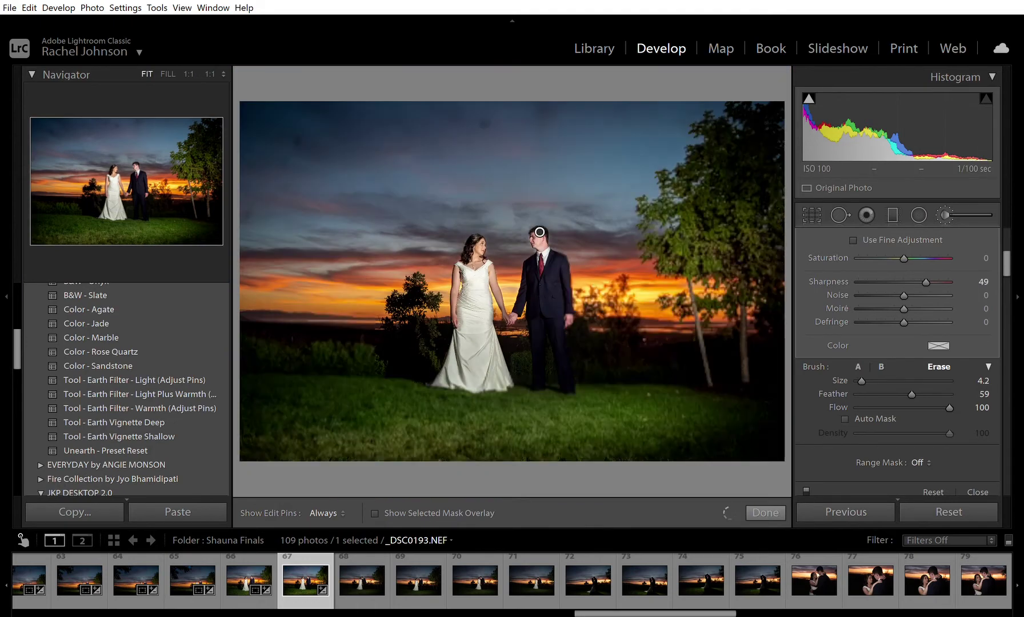
Refine the couple's adjustment brush to highlights -14, shadows 8 and whites 15, and finish the brush edit.
key(slash)
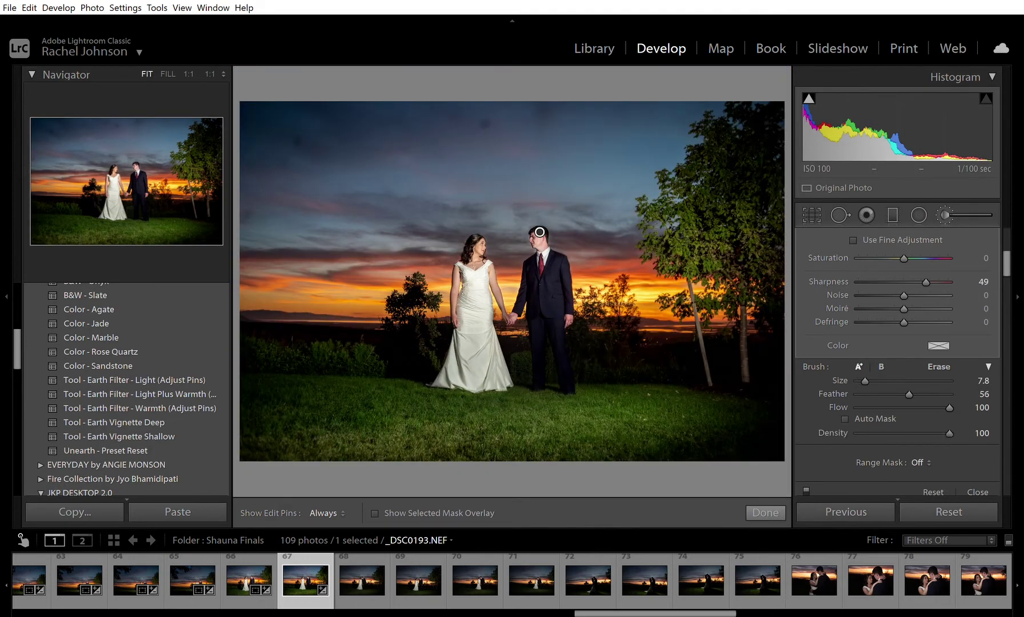
scroll(898, 366, up, 4)
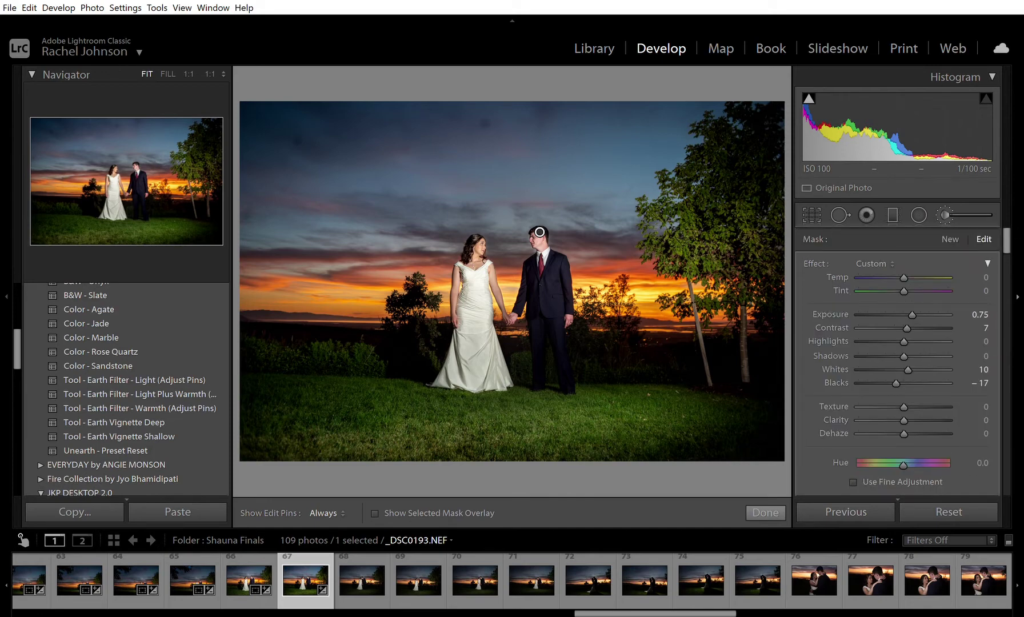
click(1007, 276)
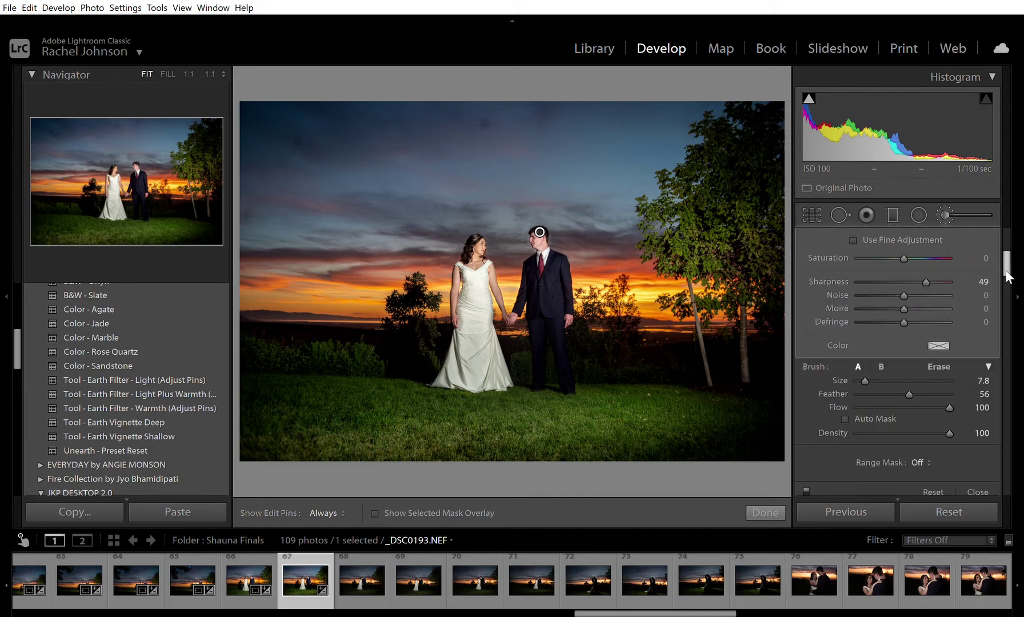
click(1009, 222)
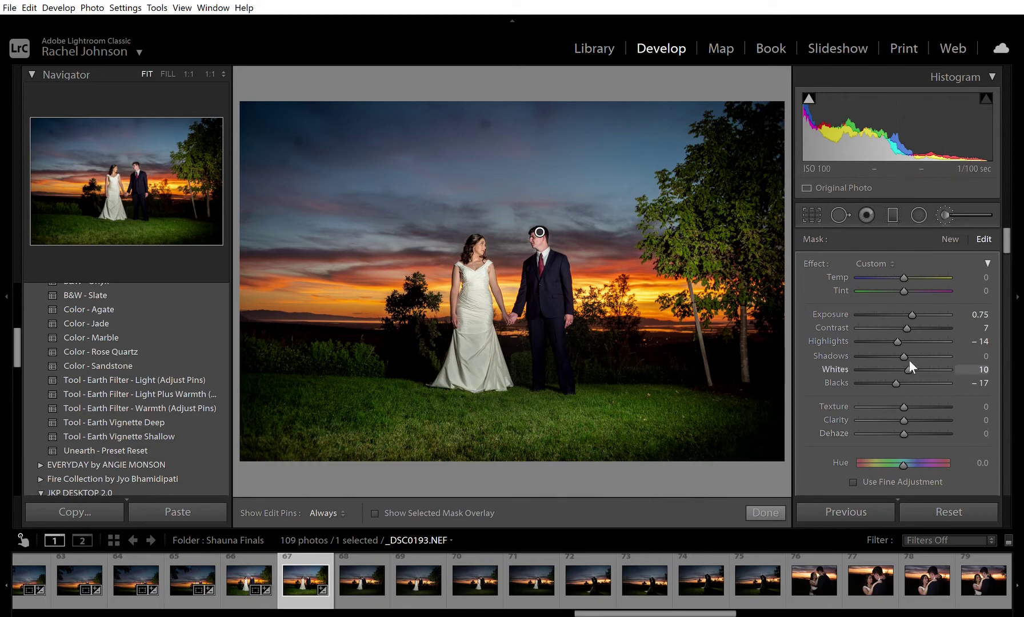
drag(910, 361, 910, 366)
click(910, 356)
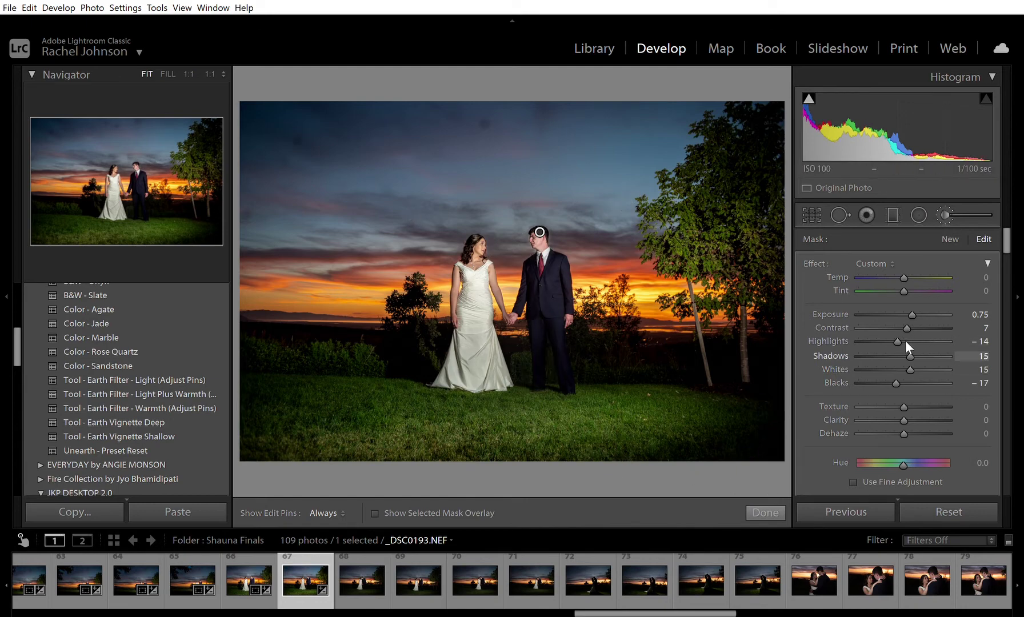
key(Down)
key(Down)
key(Down)
key(Down)
key(Down)
key(Down)
key(Down)
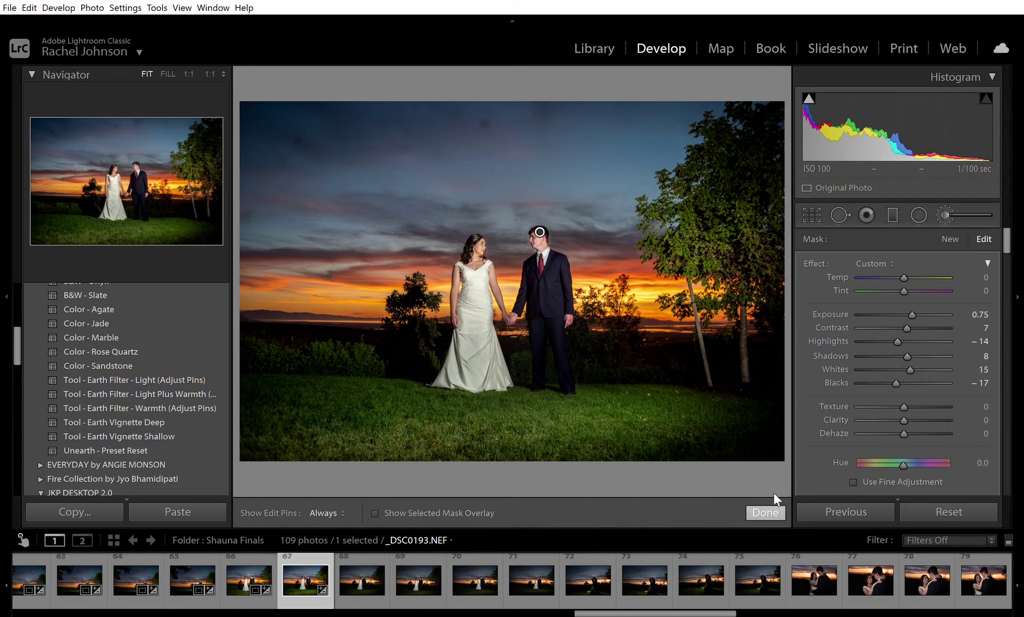
click(751, 511)
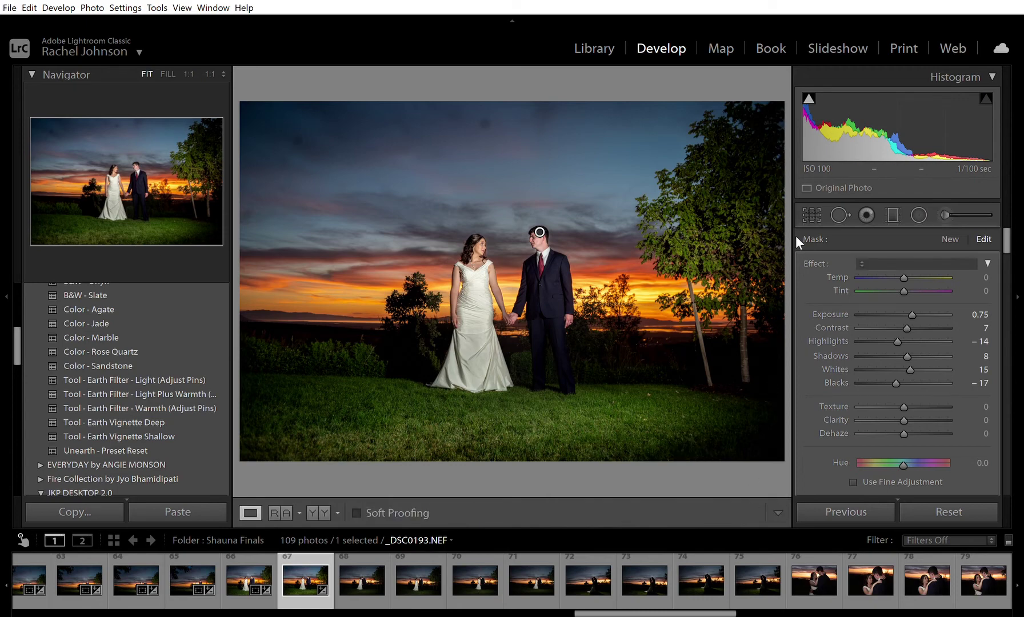
Rotate the photo to an angle of -0.19, crop it slightly tighter and reposition it to keep the couple near the center.
key(r)
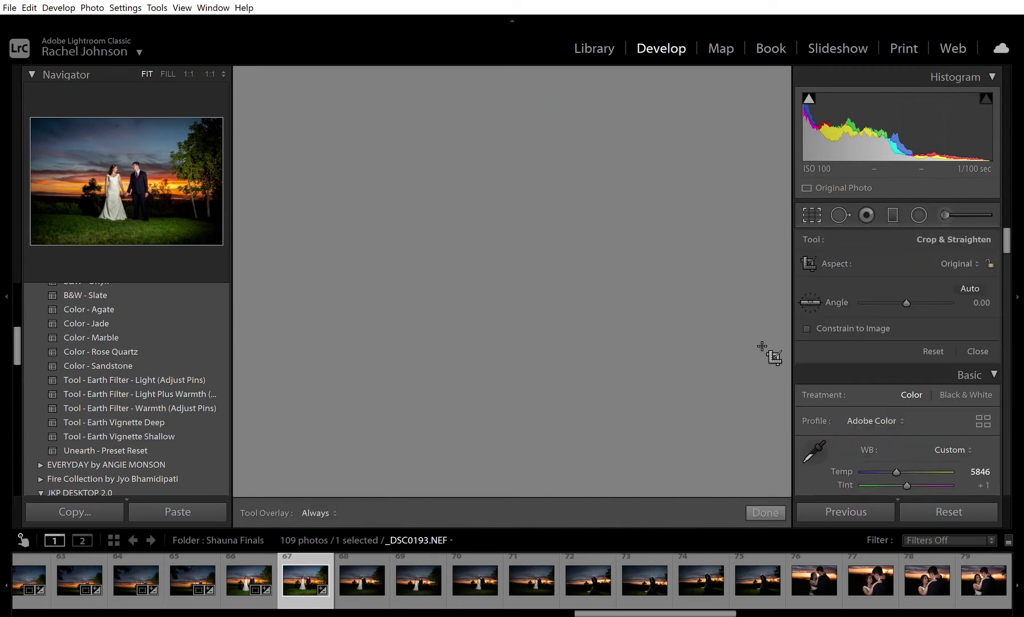
drag(786, 459, 788, 456)
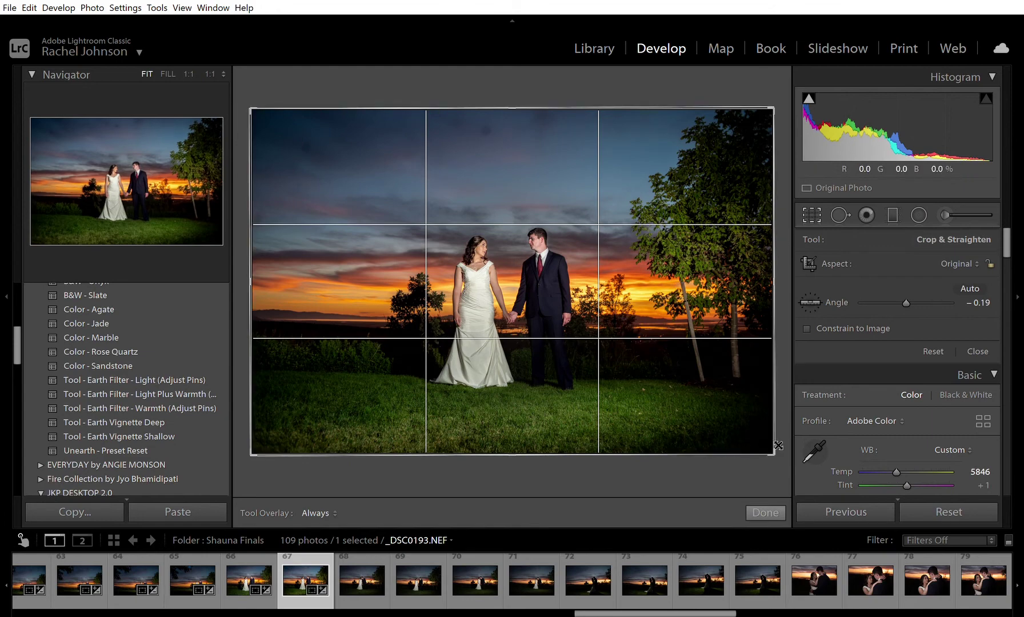
drag(758, 435, 715, 413)
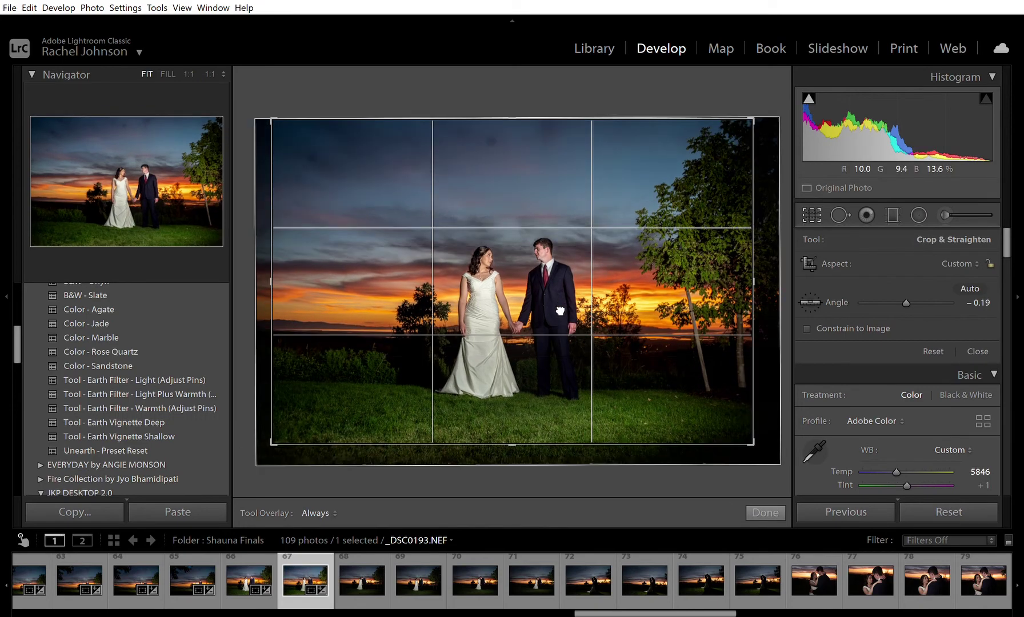
drag(561, 312, 554, 304)
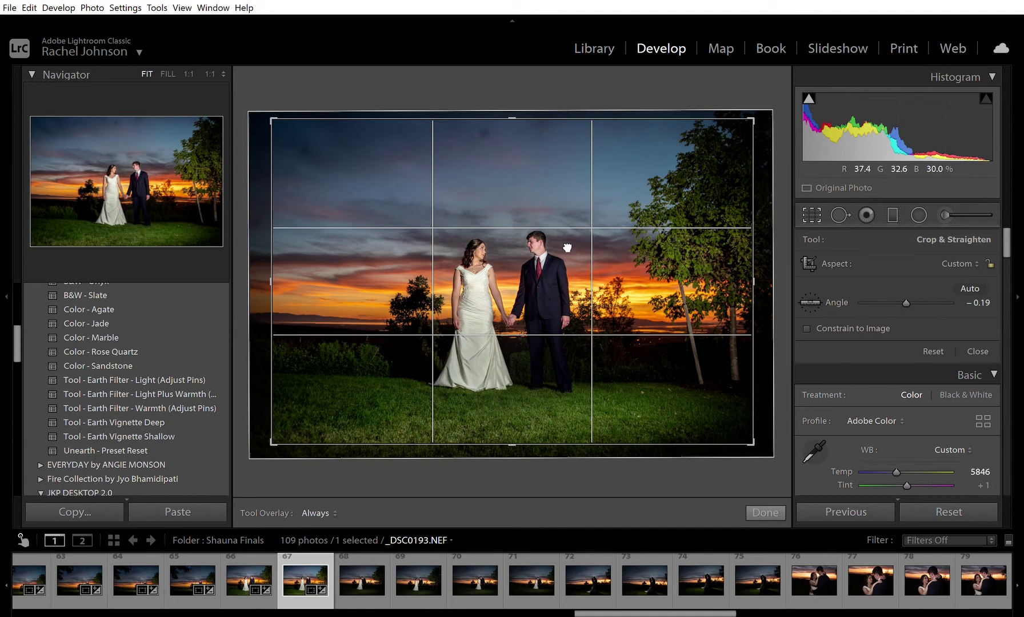
key(Return)
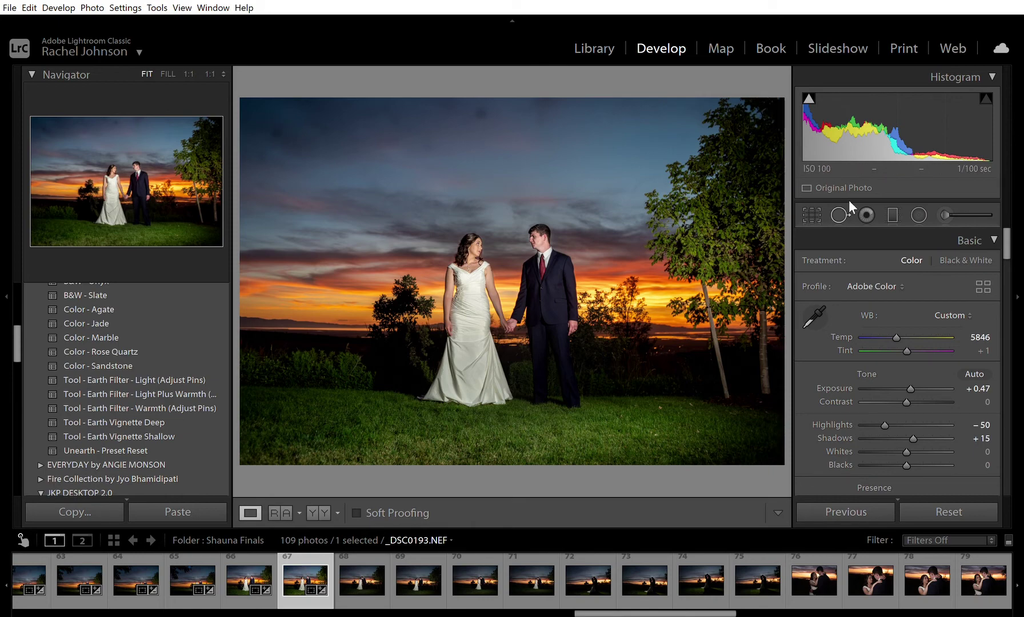
Heal the spots in the sky above the couple and in its upper-left corner at size 81, feather 58 and opacity 100.
key(q)
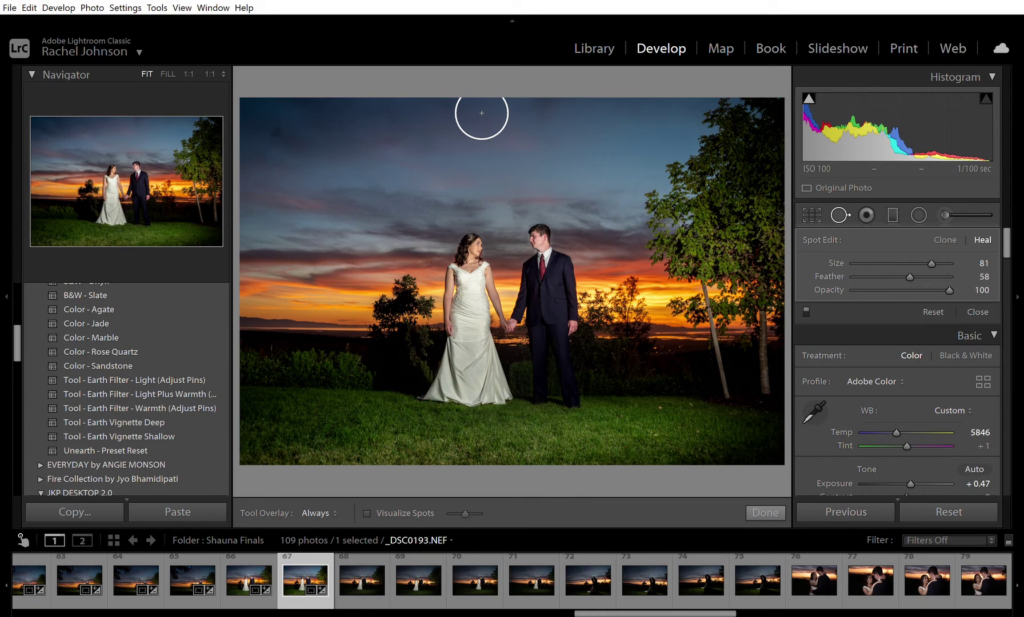
click(482, 113)
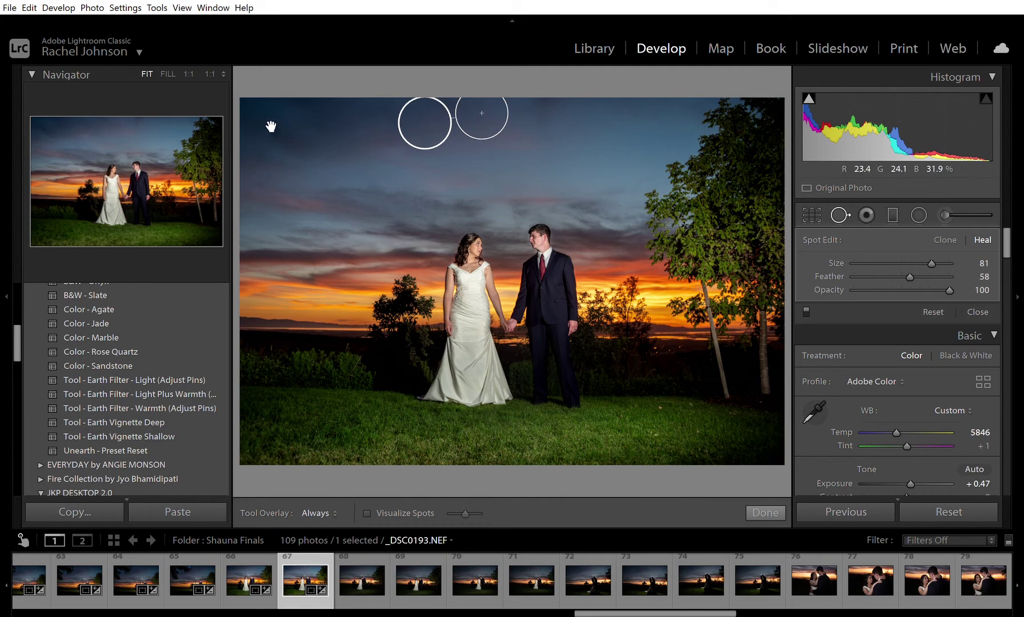
mouse_move(426, 113)
mouse_down()
mouse_move(438, 139)
mouse_move(433, 126)
mouse_up()
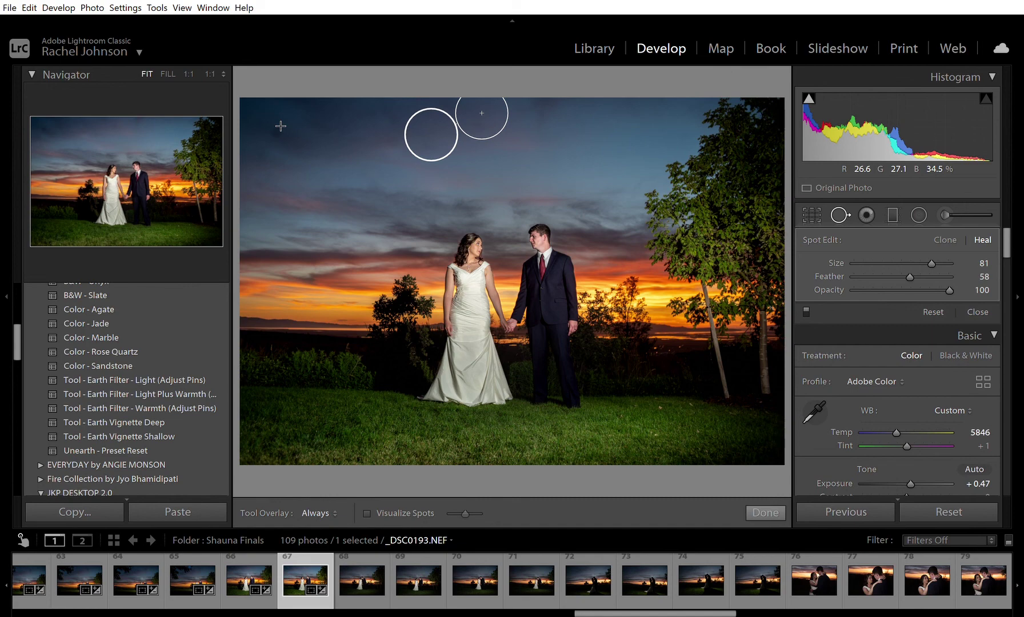
click(278, 131)
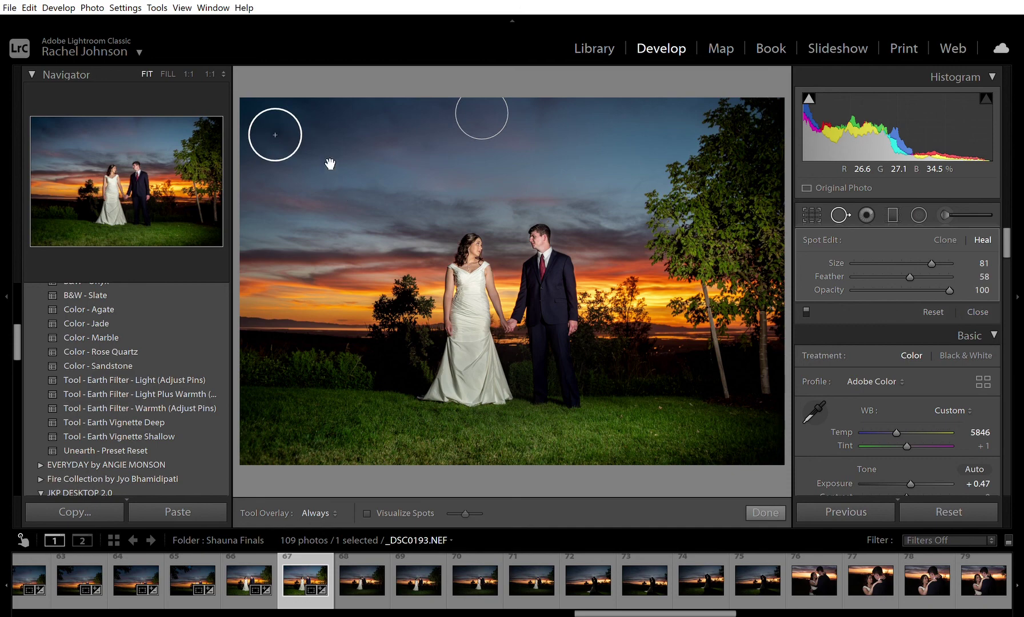
click(763, 506)
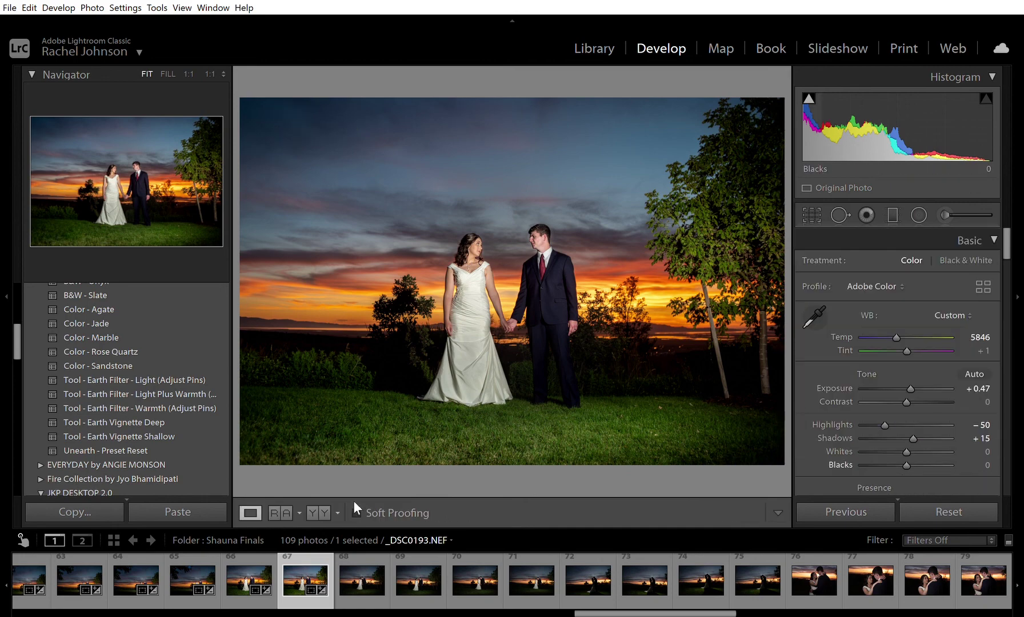
Compare the photo before and after editing side by side, and return to the single-image view.
click(319, 501)
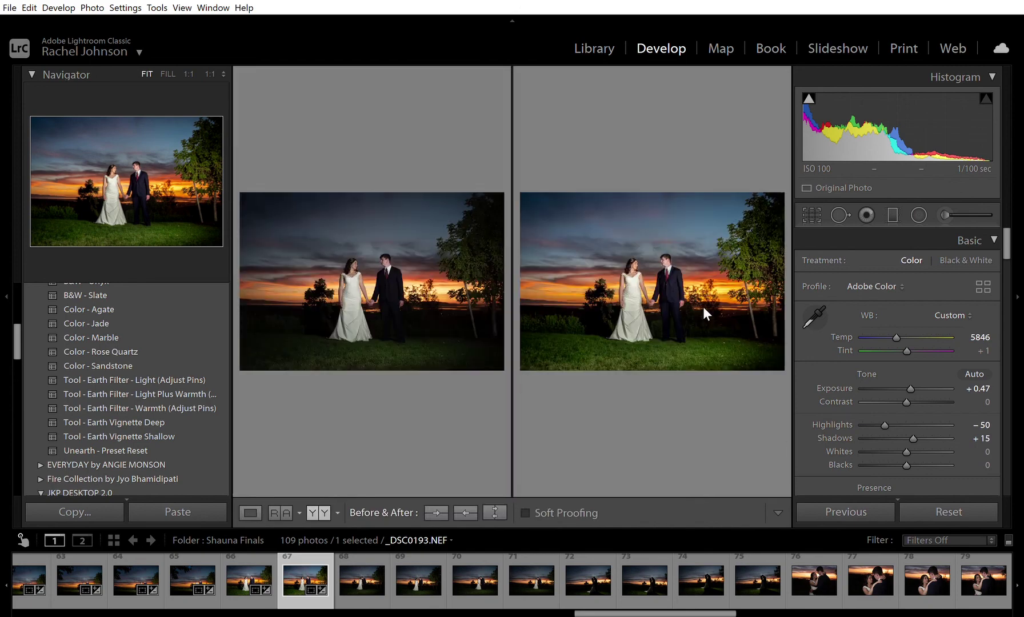
click(250, 512)
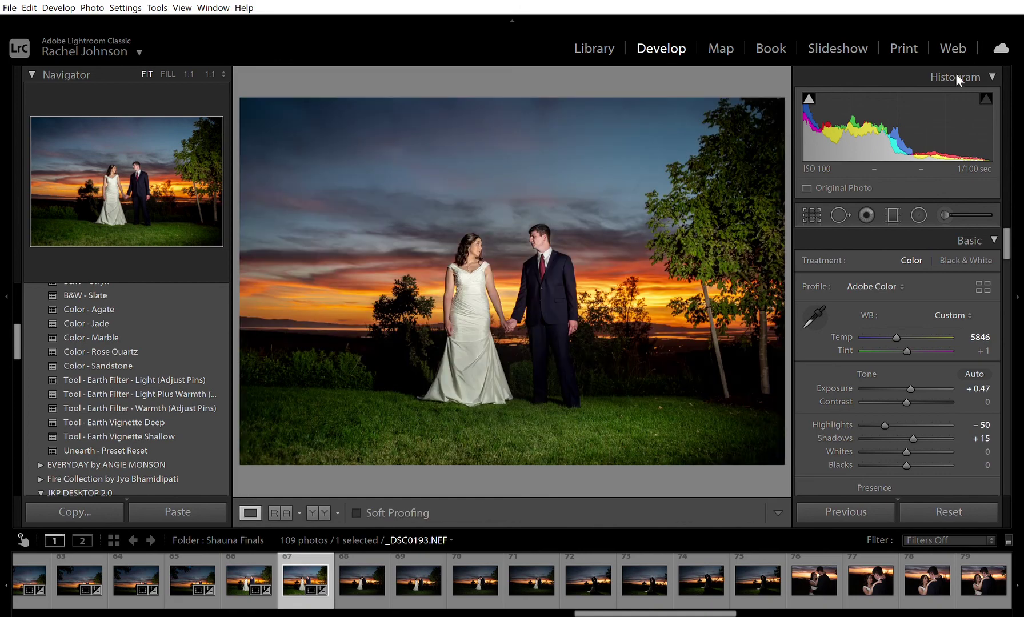